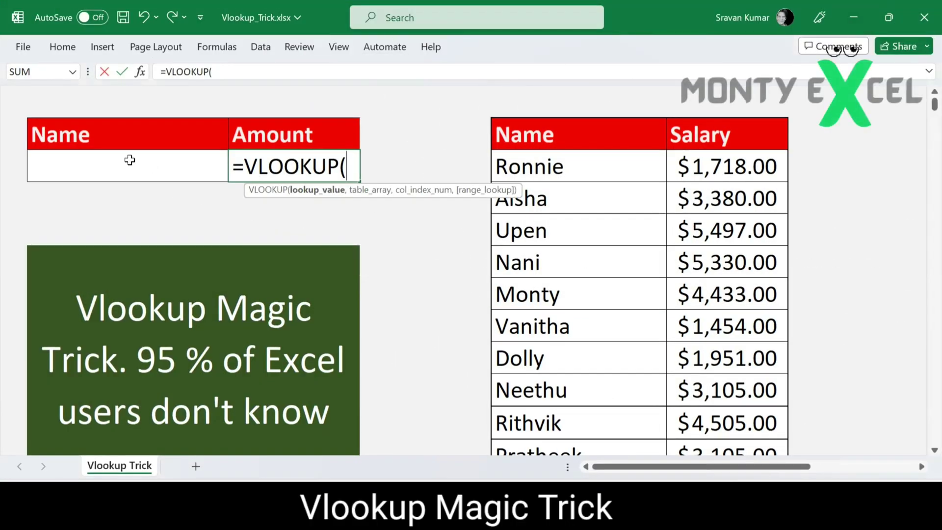
Complete a quick VLOOKUP using the locked Name/Salary table, column 2 and approximate match.
type(",")
left_click(523, 143)
left_click_drag(523, 143, 726, 431)
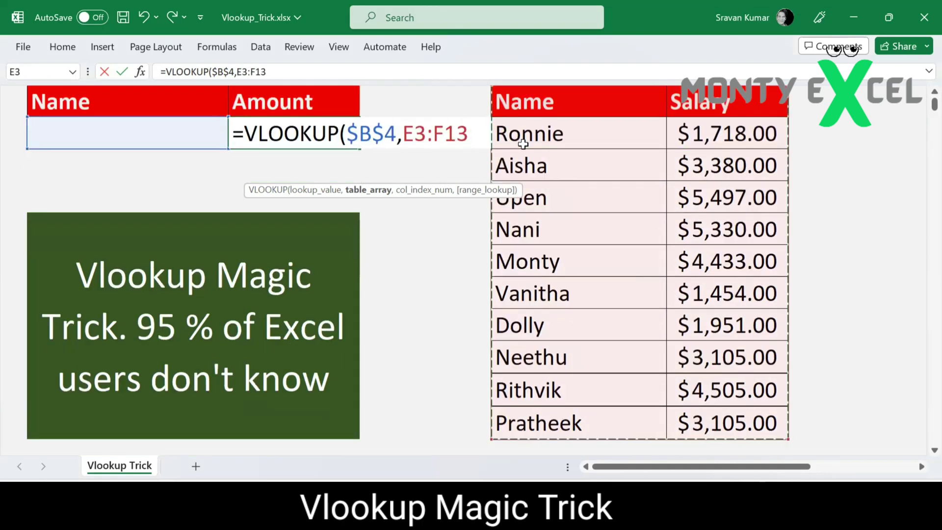
key("F4")
type(",2,")
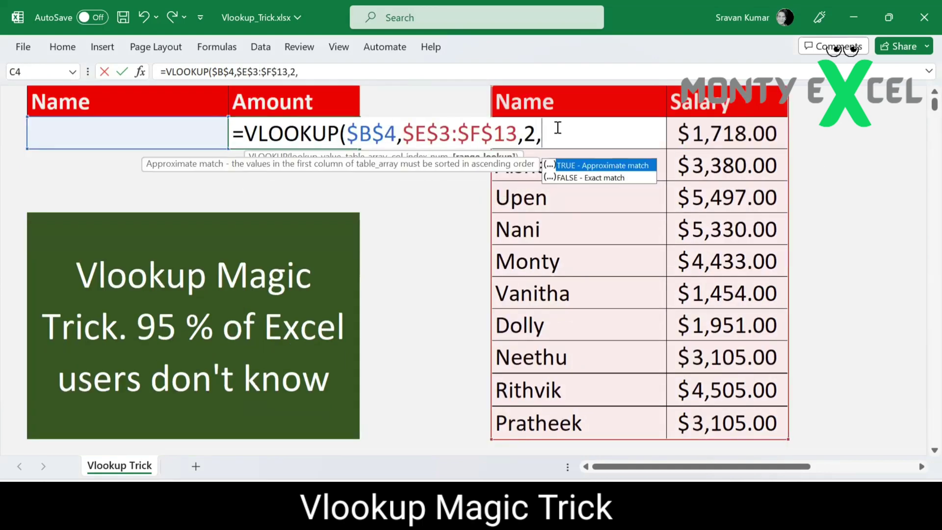
key("Return")
key("Up")
key("Left")
Try the names Ronnie and Nani in the Name cell, then clear it.
type("Ronnie")
key("Return")
key("Up")
type("Nani")
key("Return")
key("Up")
key("Delete")
Give the Name cell a dropdown list sourced from E4:E13 and pick a name from it.
key("alt+a")
key("v")
key("v")
left_click(218, 165)
left_click(147, 205)
left_click_drag(530, 134, 529, 423)
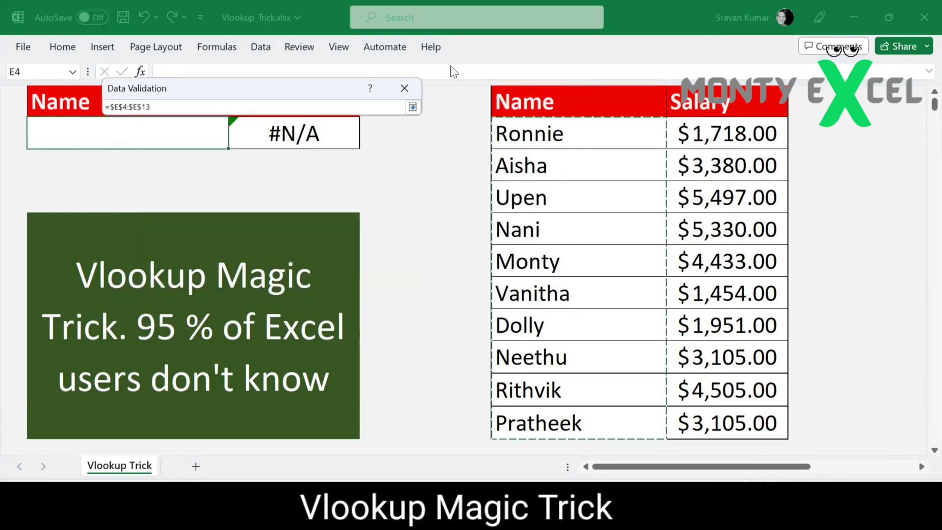
key("Return")
left_click(233, 133)
left_click(44, 254)
left_click(44, 179)
Clear the salary table, undo the deletion, and expand the formula bar to view the Amount formula.
left_click(543, 110)
key("ctrl+a")
key("Delete")
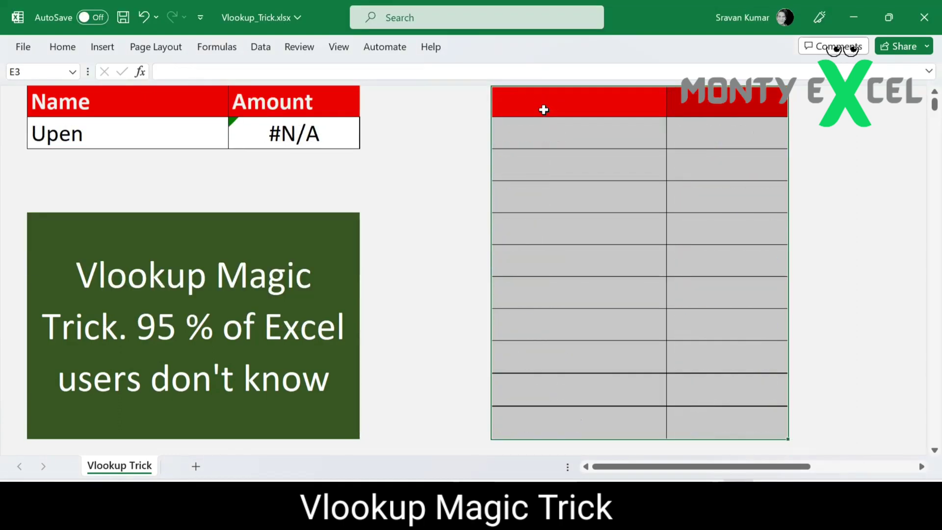
key("ctrl+z")
left_click(294, 134)
key("ctrl+shift+u")
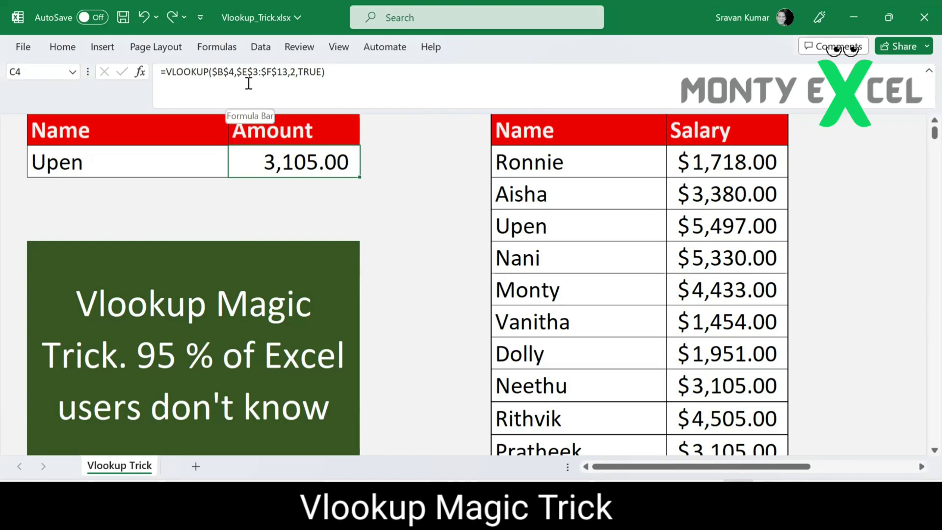
Pick Dolly and highlight the salary table's top rows and Name and Salary headers.
left_click(202, 158)
left_click_drag(528, 119, 679, 290)
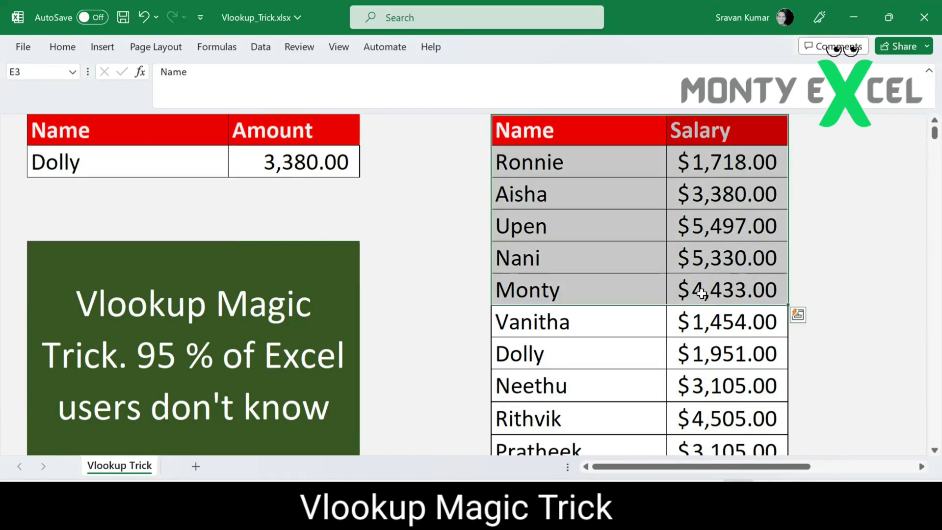
left_click(344, 162)
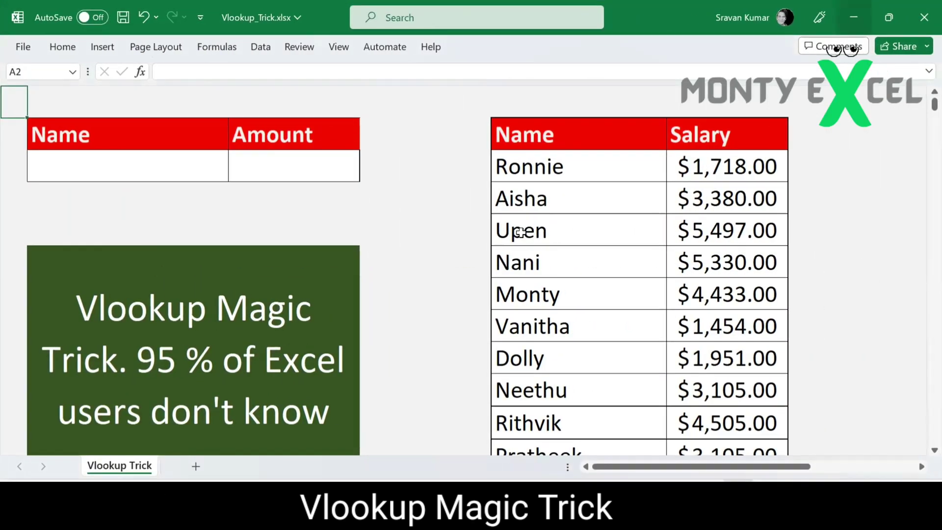
left_click(574, 142)
left_click(705, 138)
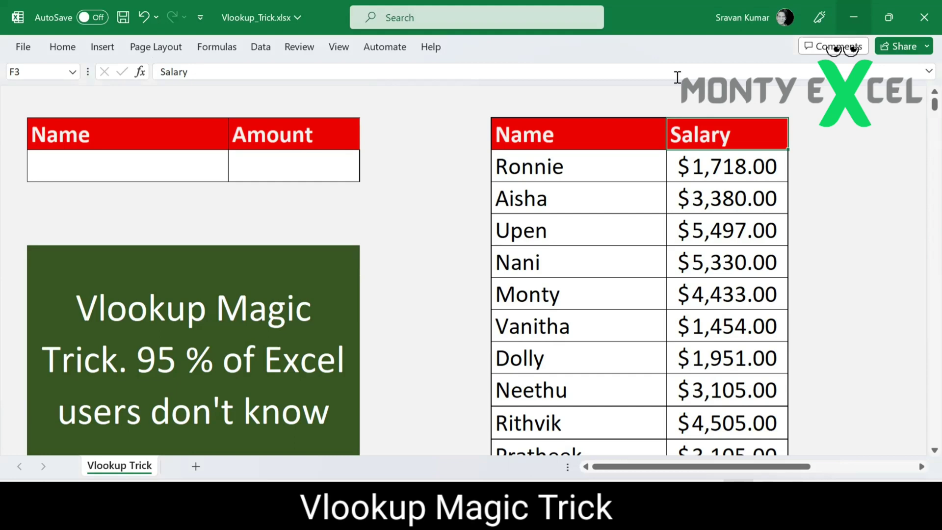
left_click_drag(649, 146, 727, 300)
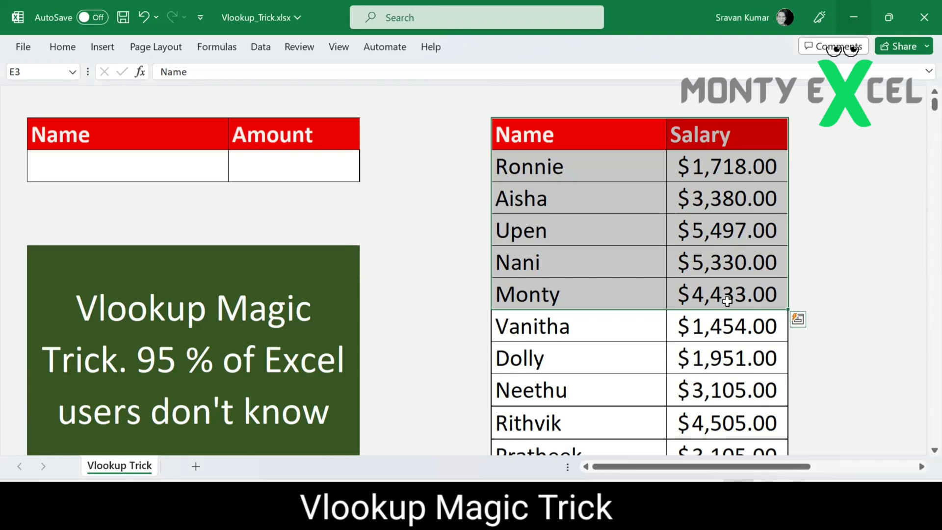
key("Down")
key("Down")
key("Down")
key("Down")
key("Down")
key("Down")
key("Down")
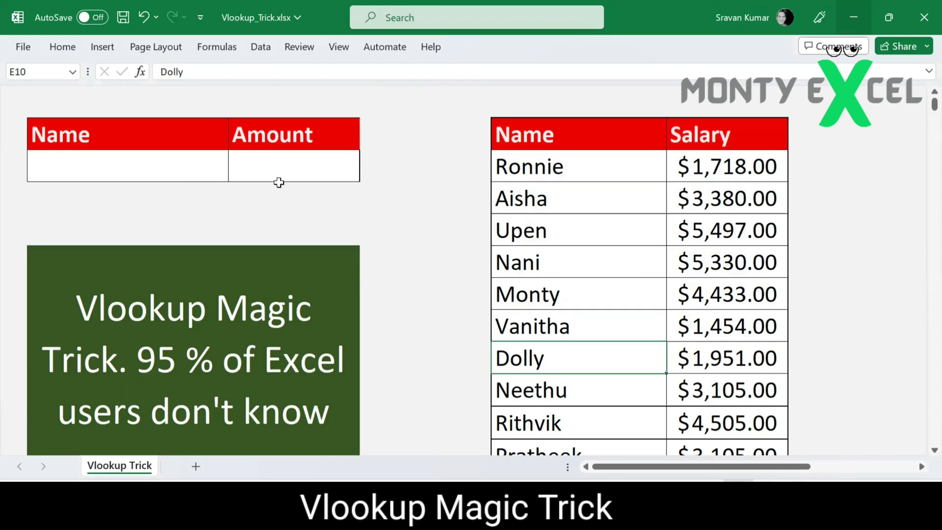
Start =VLOOKUP($B$4, in the empty Amount cell C4 with the =vlo suggestion.
left_click(277, 161)
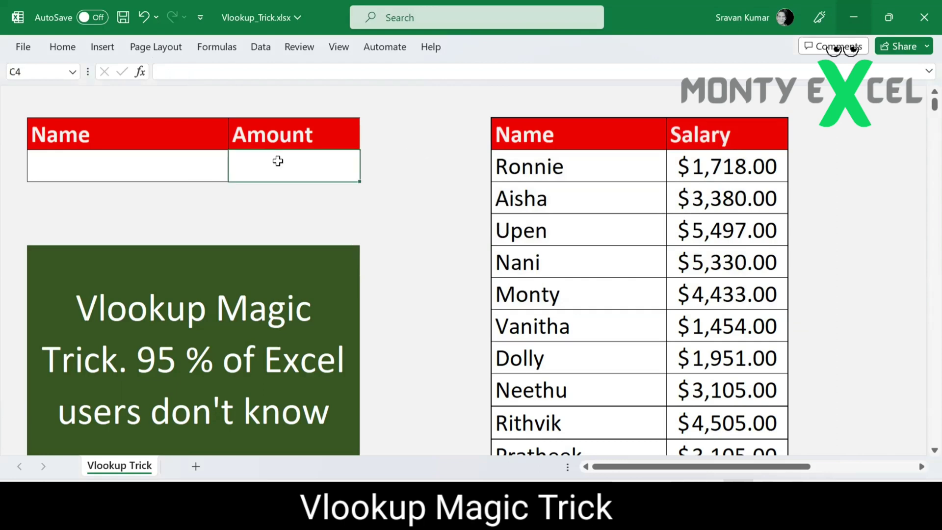
type("=vlo")
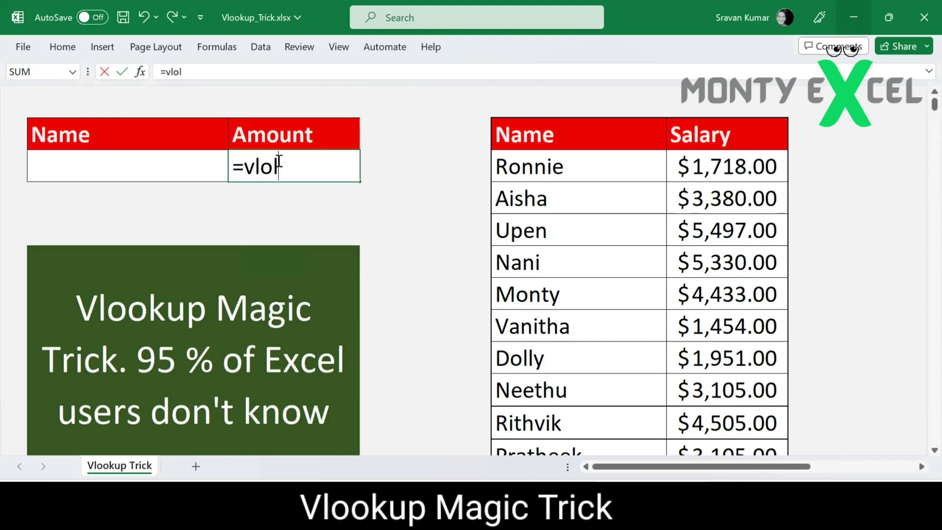
key("Tab")
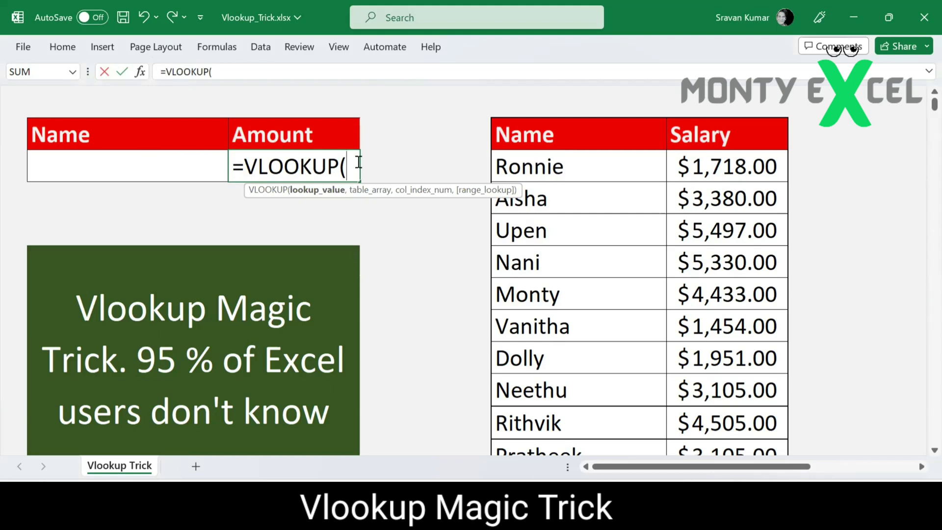
left_click(124, 168)
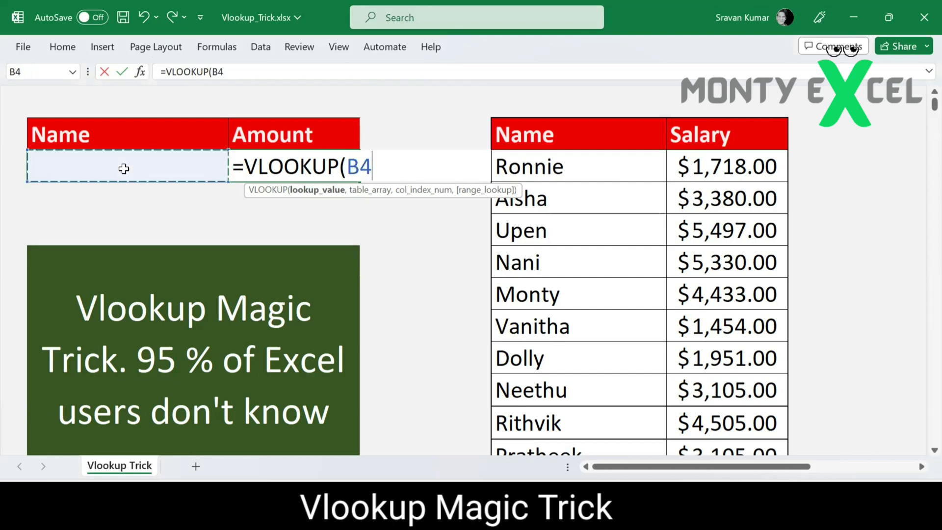
key("F4")
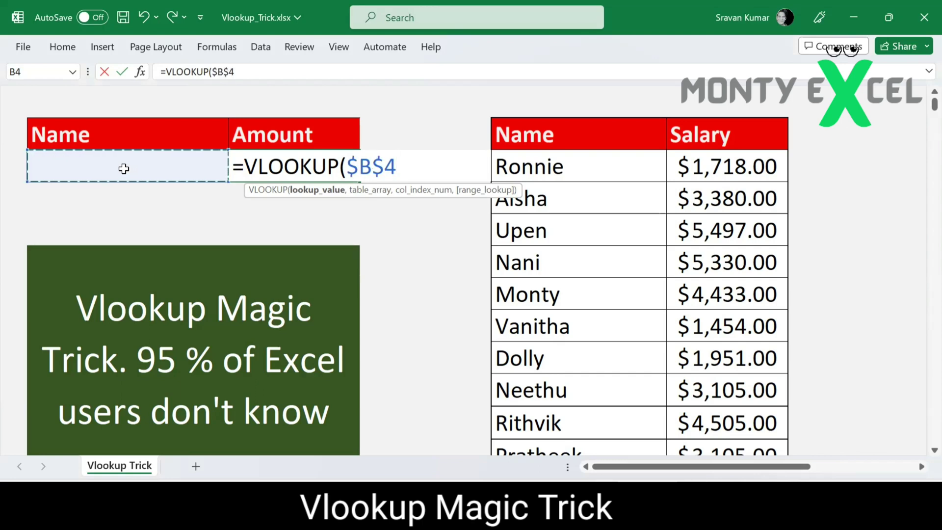
type(",")
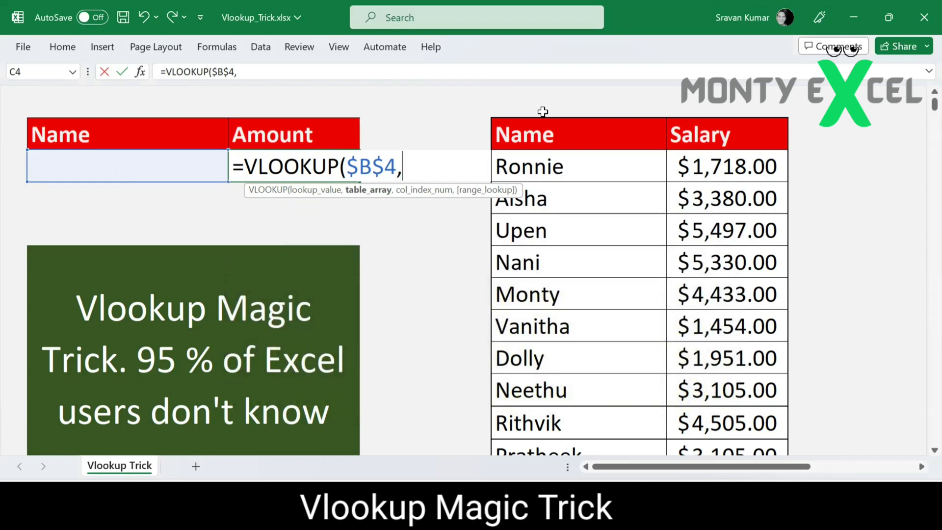
Add the table range E3:F13 to the formula, locked as $E$3:$F$13, followed by a comma.
left_click(523, 143)
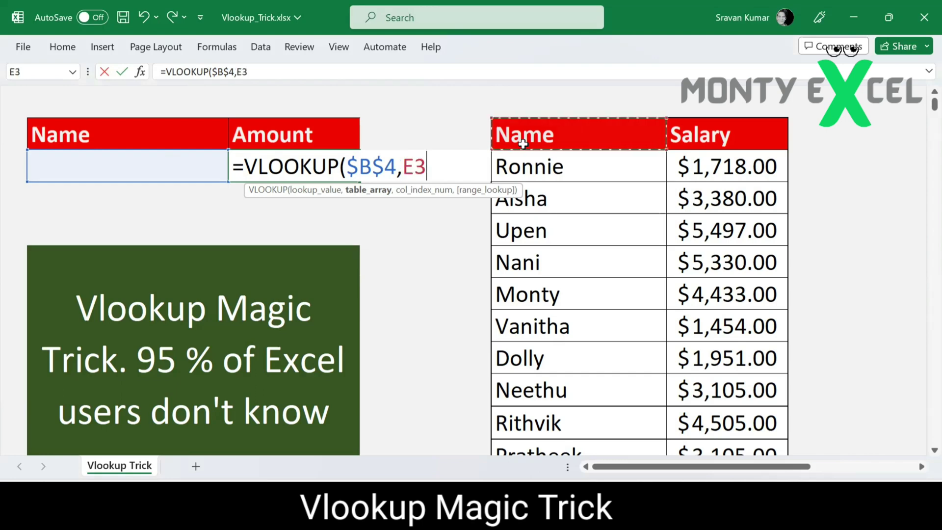
key("shift+Right")
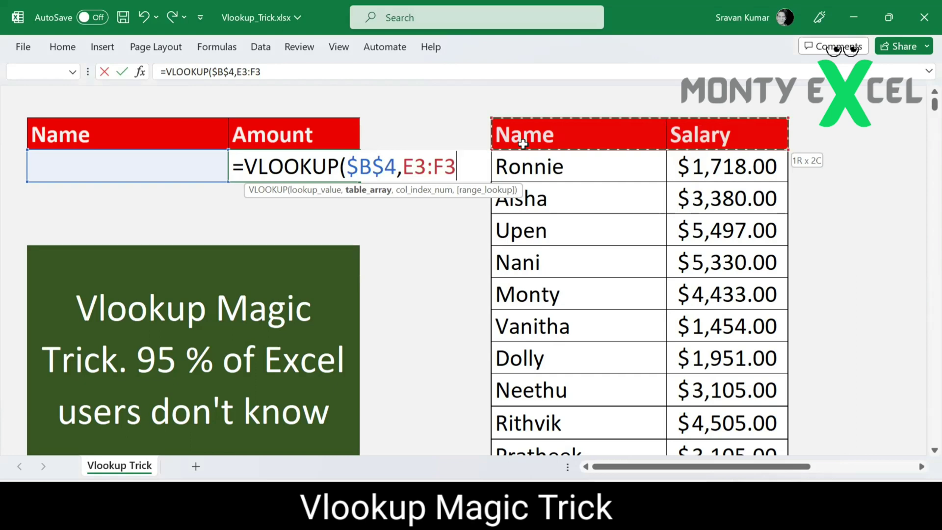
key("ctrl+shift+Down")
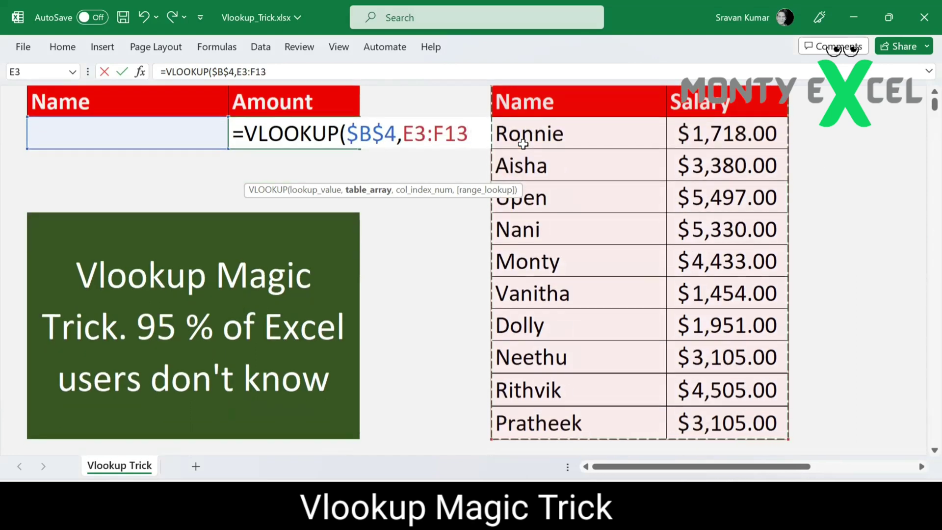
key("F4")
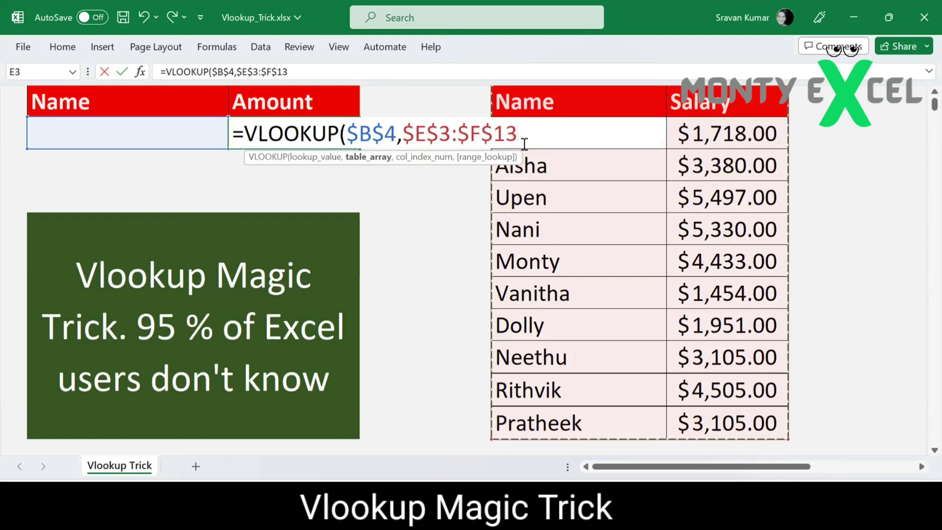
type(",")
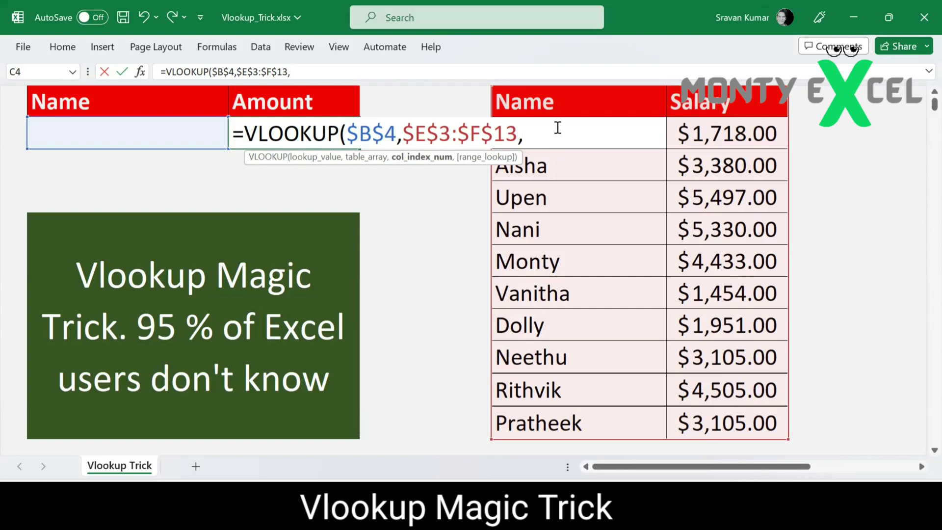
Finish the formula as =VLOOKUP($B$4,$E$3:$F$13,2,TRUE) and enter it in C4.
type("2,")
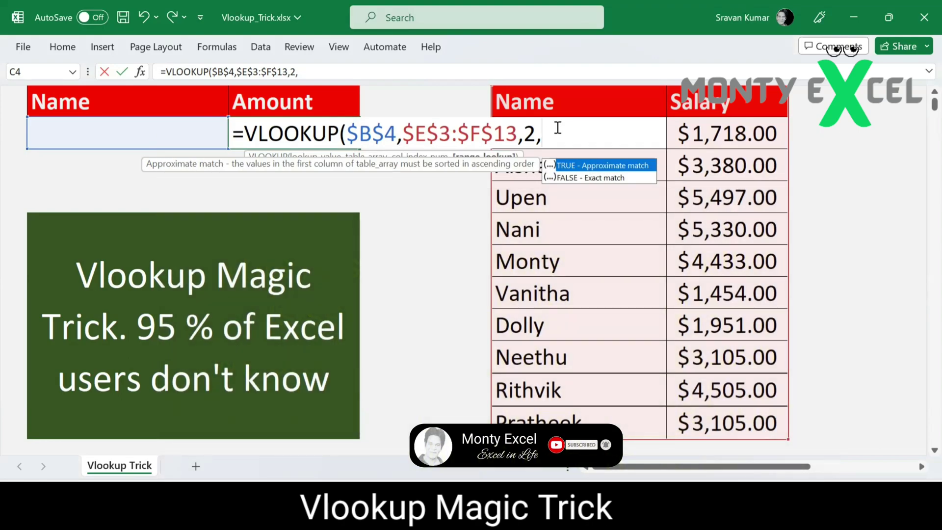
type("fa")
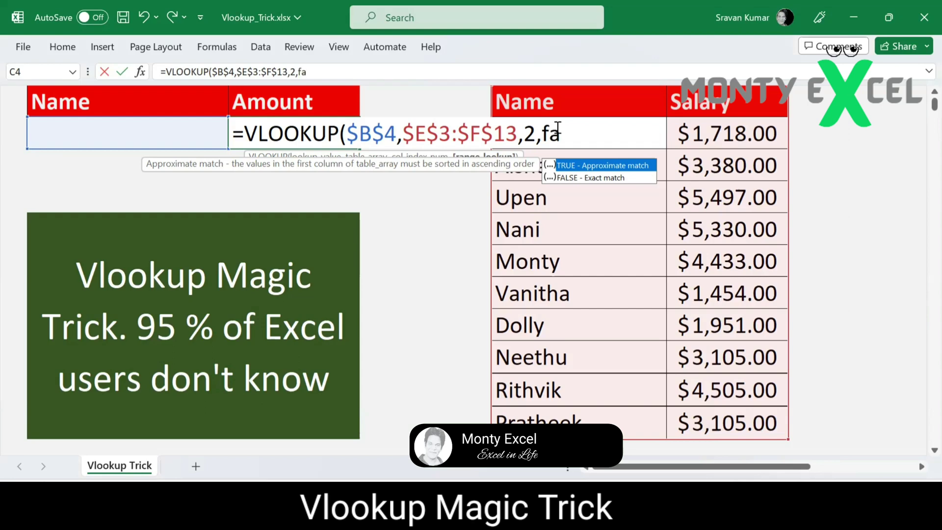
type("s")
key("Tab")
type(")")
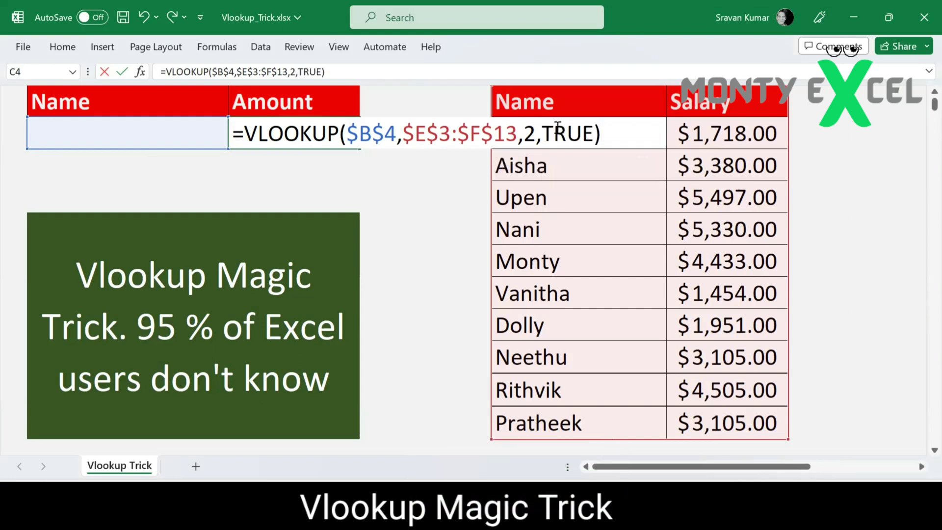
key("Return")
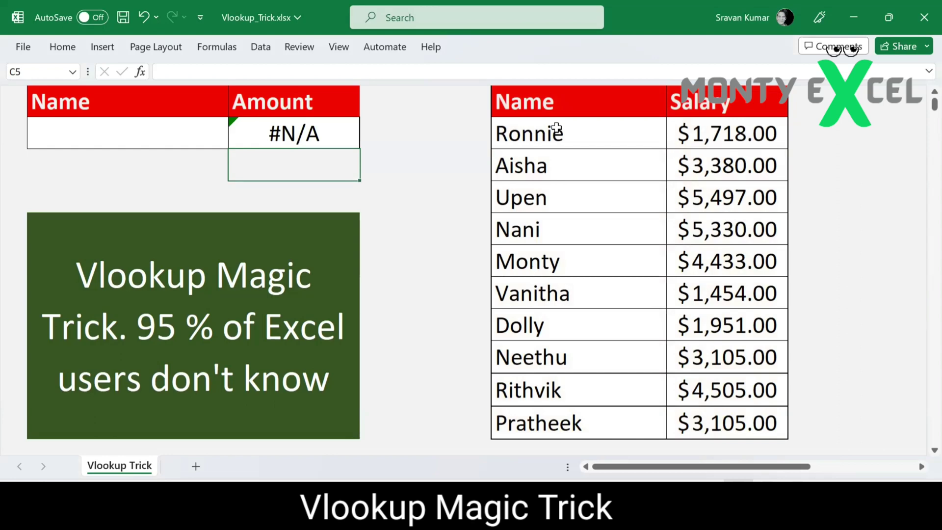
key("Up")
key("Left")
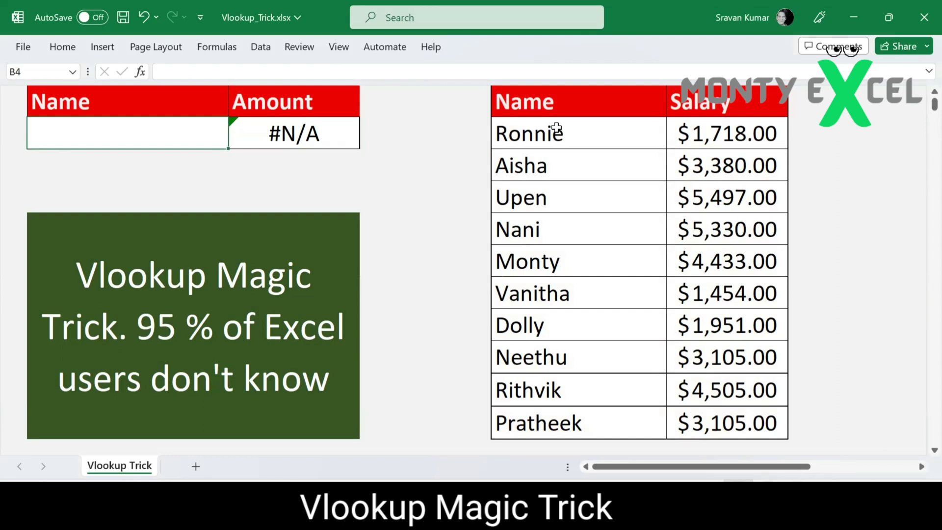
left_click_drag(550, 98, 703, 247)
left_click(190, 124)
type("Ronnie")
key("Return")
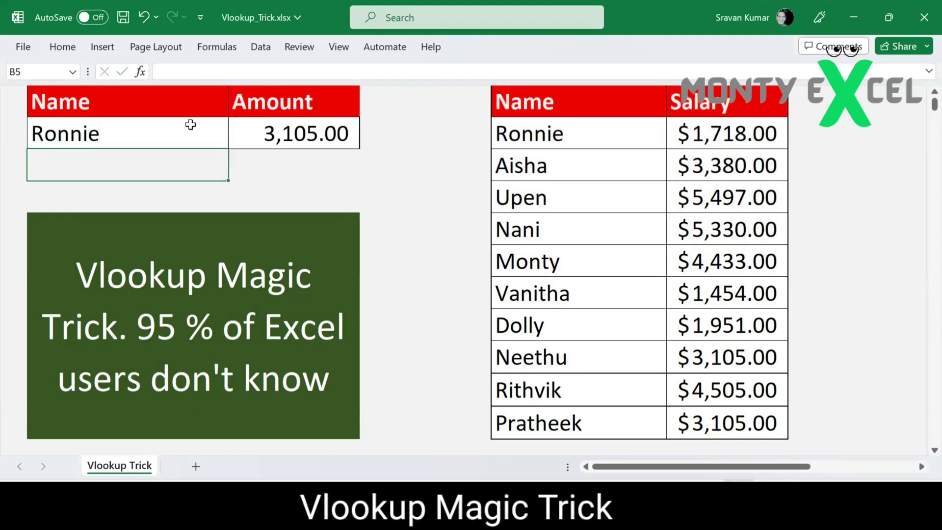
left_click(190, 124)
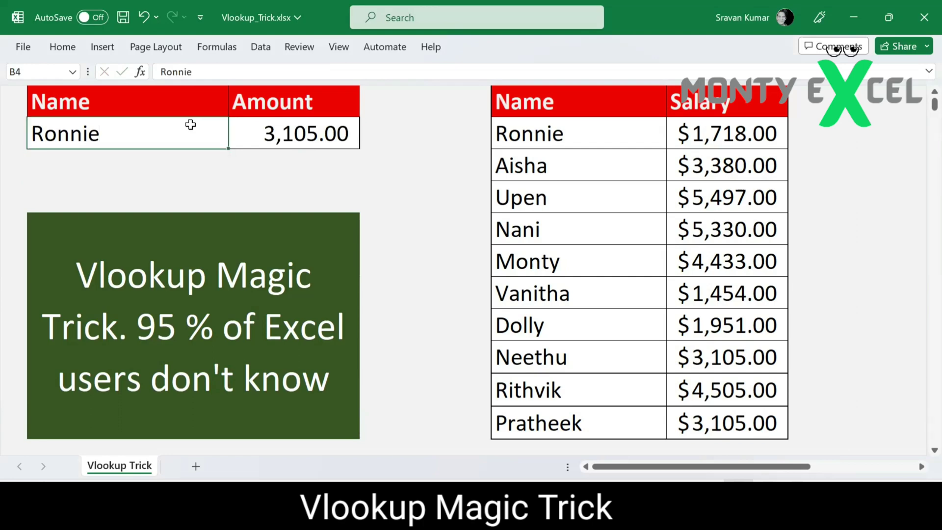
type("Nani")
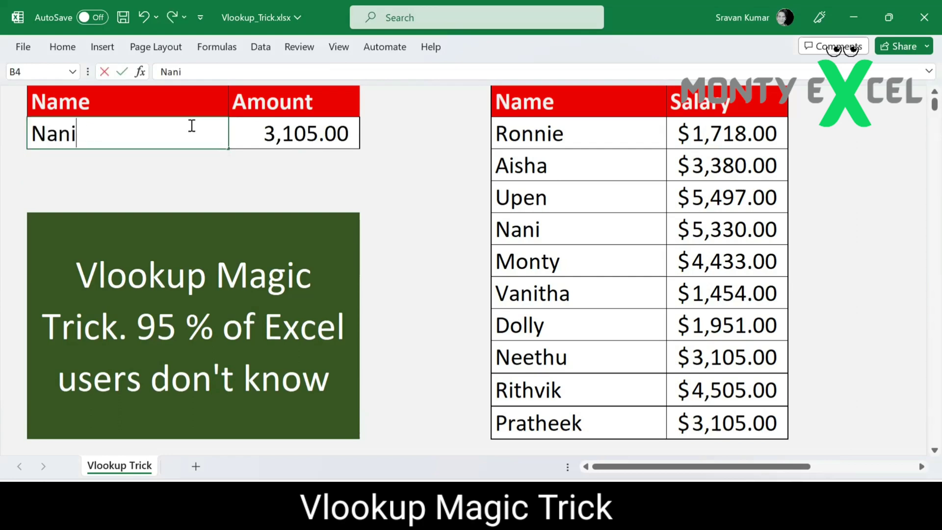
key("Return")
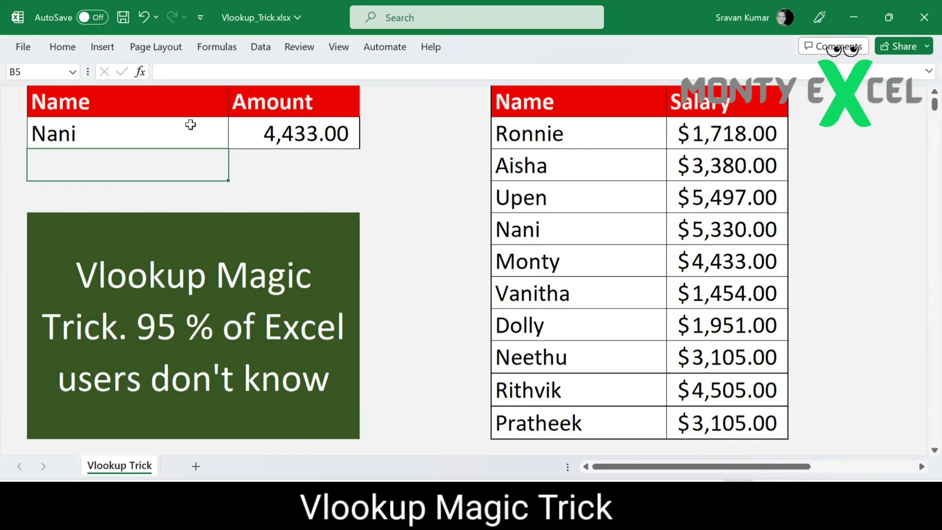
left_click(190, 125)
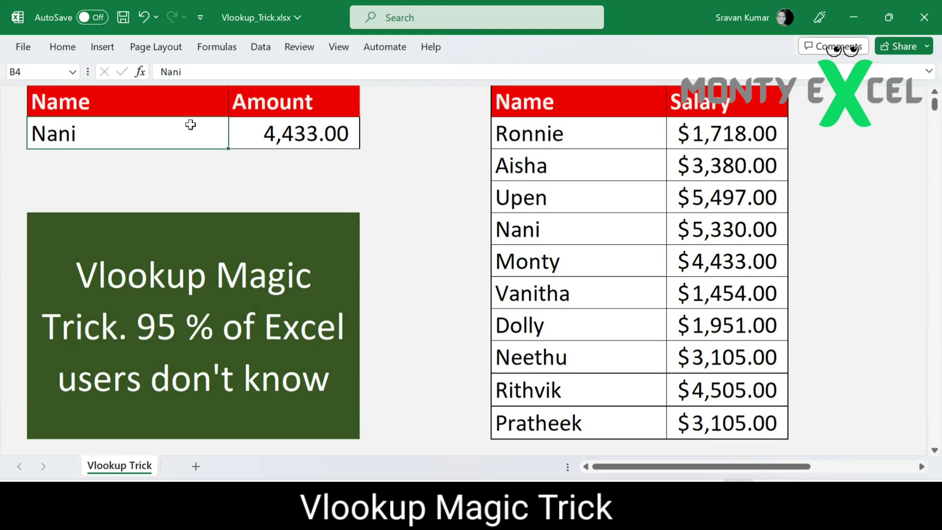
key("Delete")
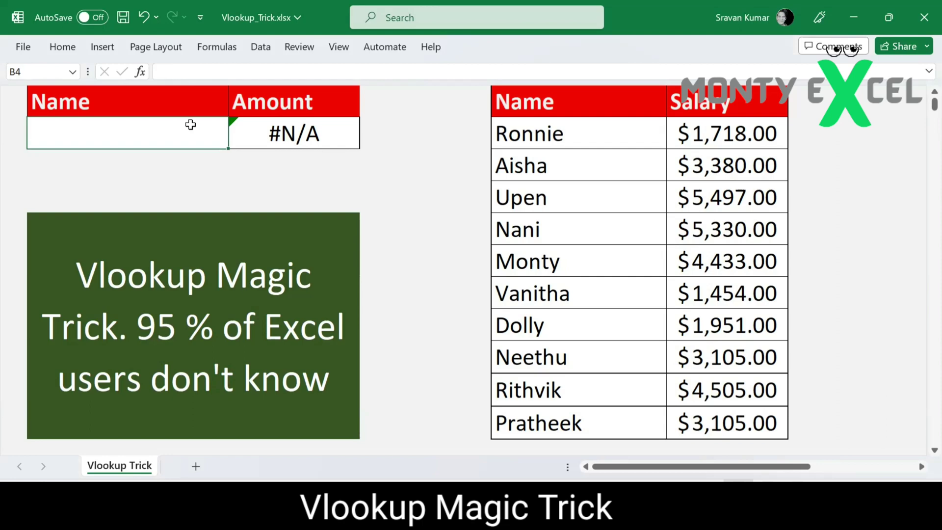
Give B4 a List data validation with source $E$4:$E$13.
key("alt+a")
key("v")
key("v")
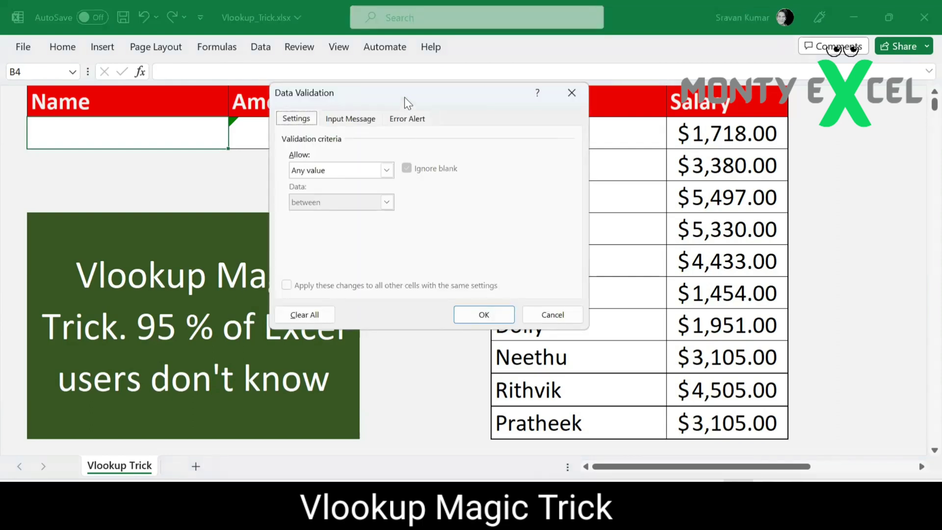
left_click_drag(404, 97, 376, 98)
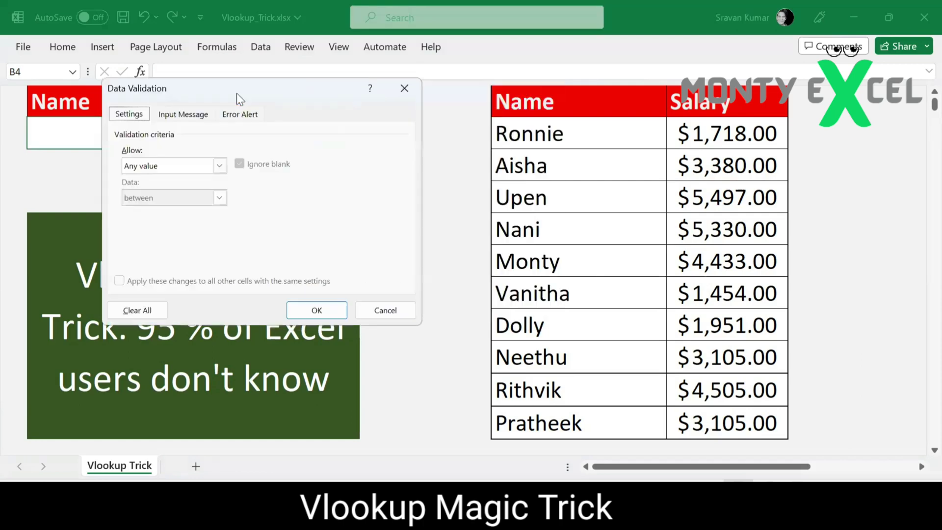
left_click(216, 167)
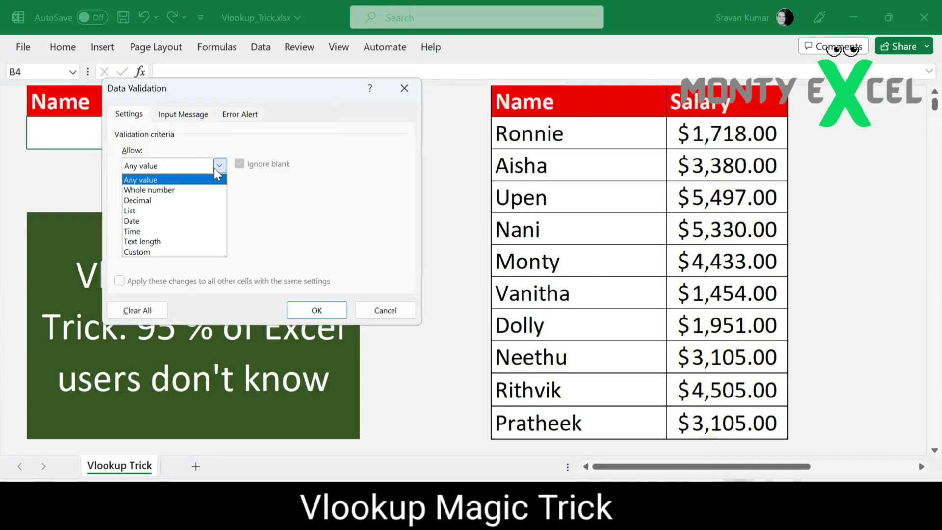
left_click(164, 215)
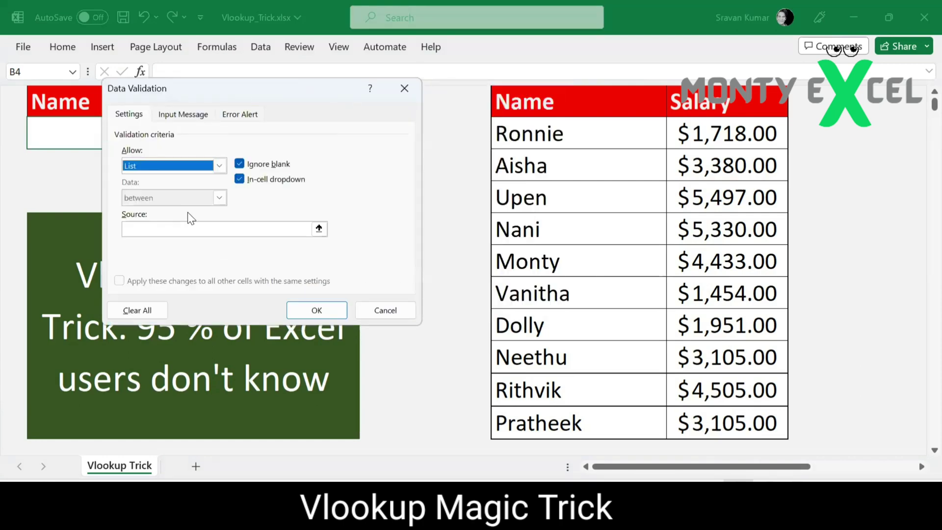
left_click(319, 229)
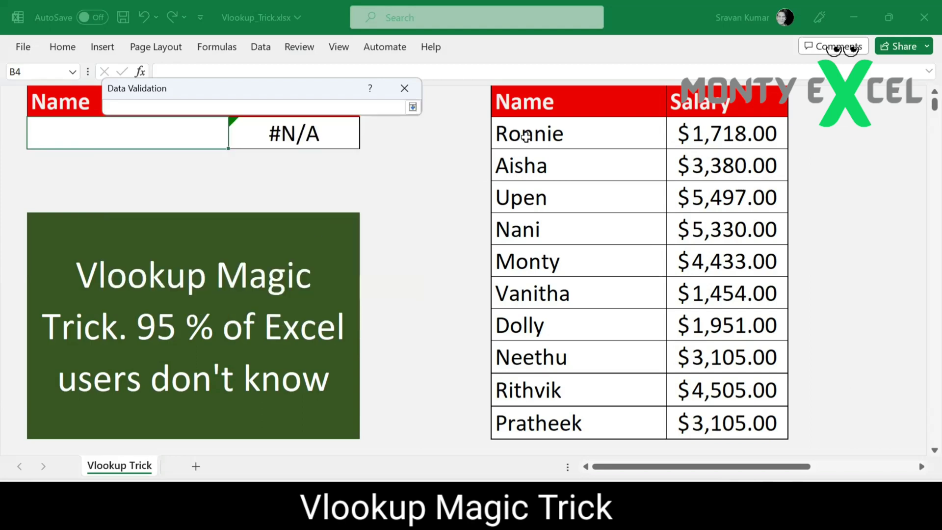
left_click(526, 137)
key("ctrl+shift+Down")
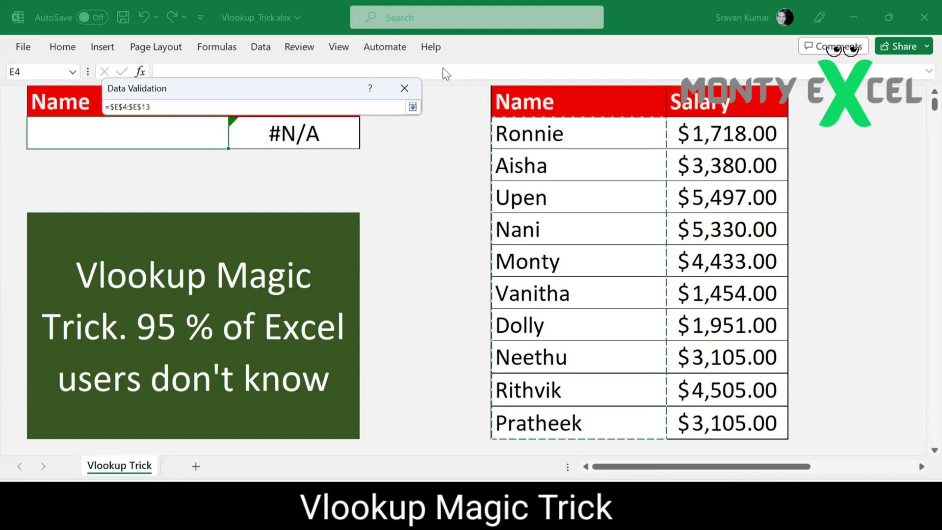
key("Return")
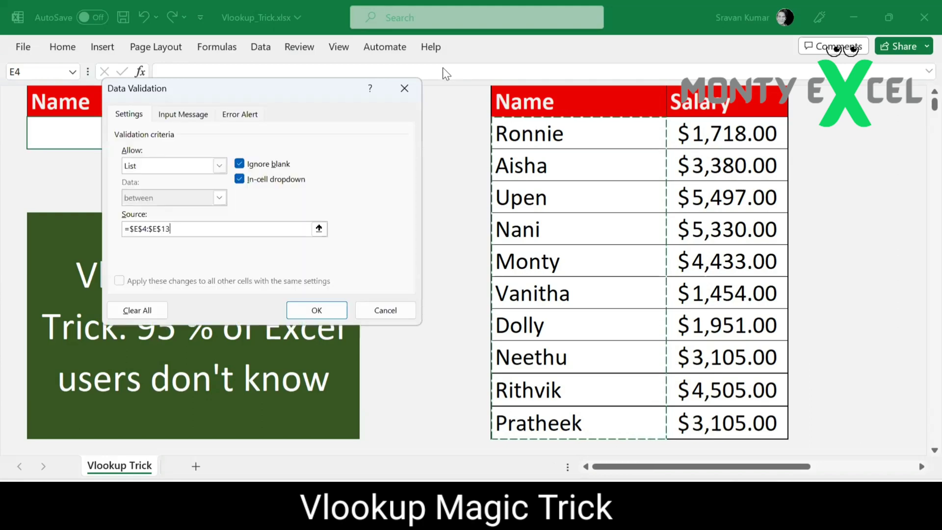
left_click(316, 311)
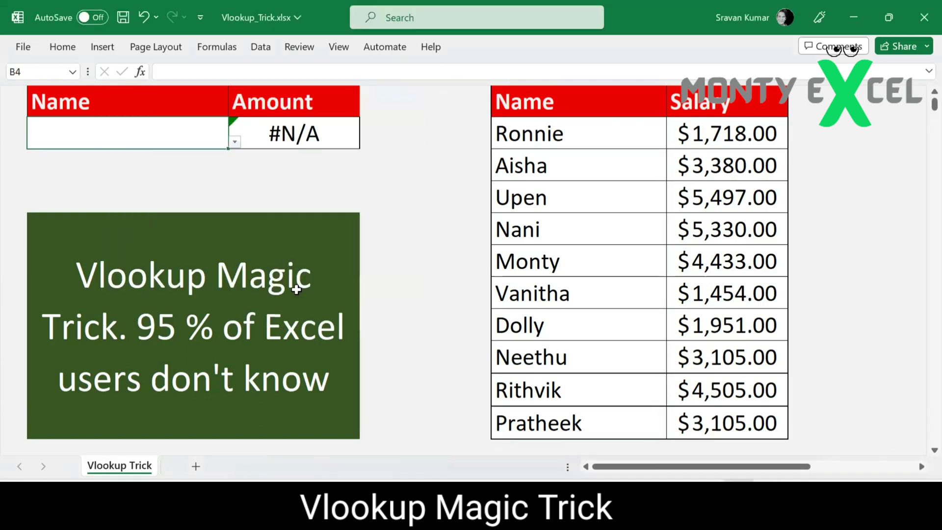
Choose Vanitha, Neethu, Rithvik, then Upen from the Name dropdown, leaving Amount at 3,105.00.
left_click(234, 141)
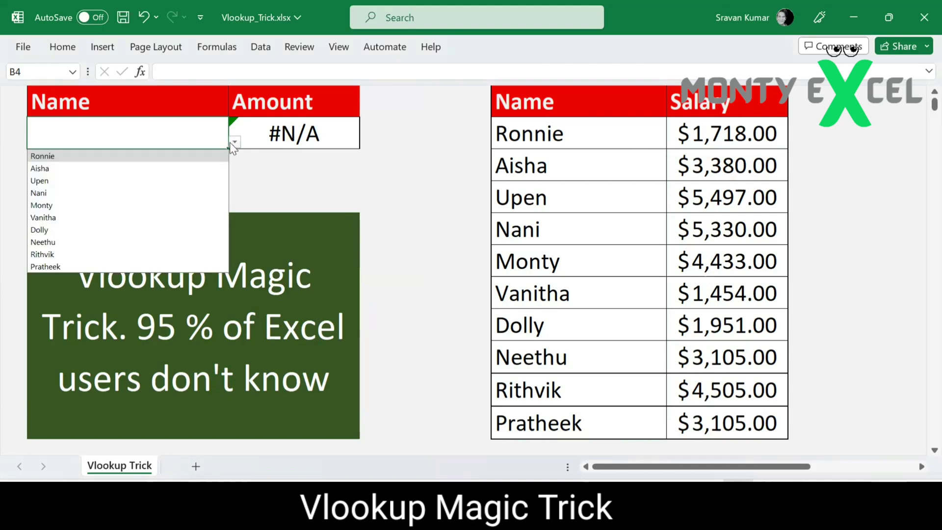
left_click(150, 216)
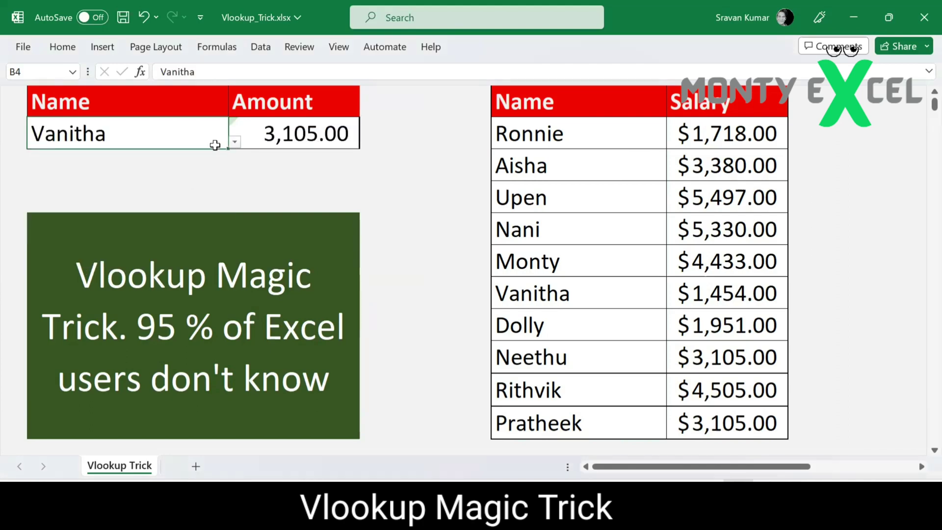
left_click(234, 143)
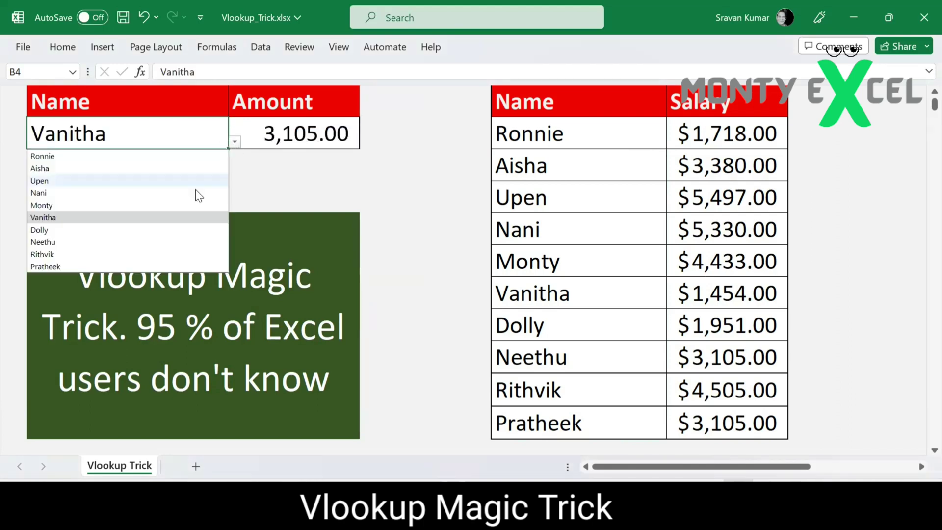
left_click(158, 243)
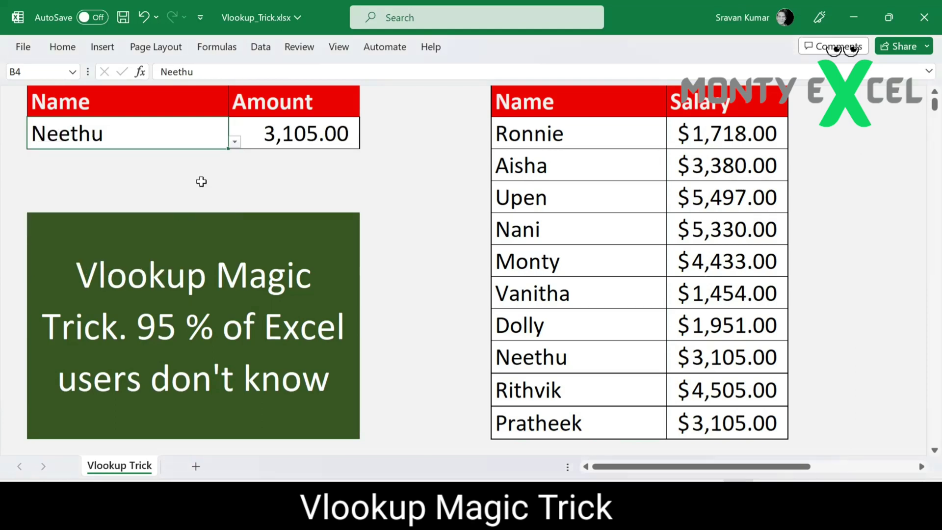
left_click(234, 143)
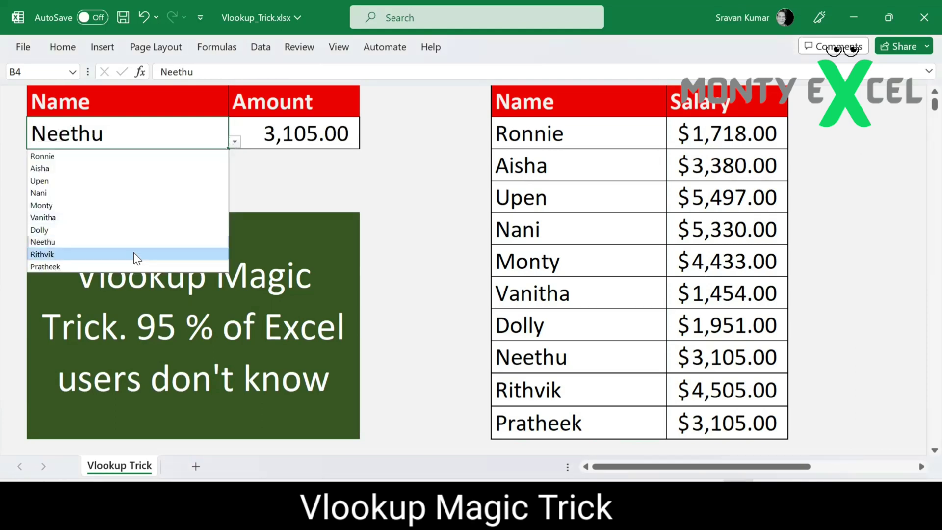
left_click(134, 253)
left_click(234, 143)
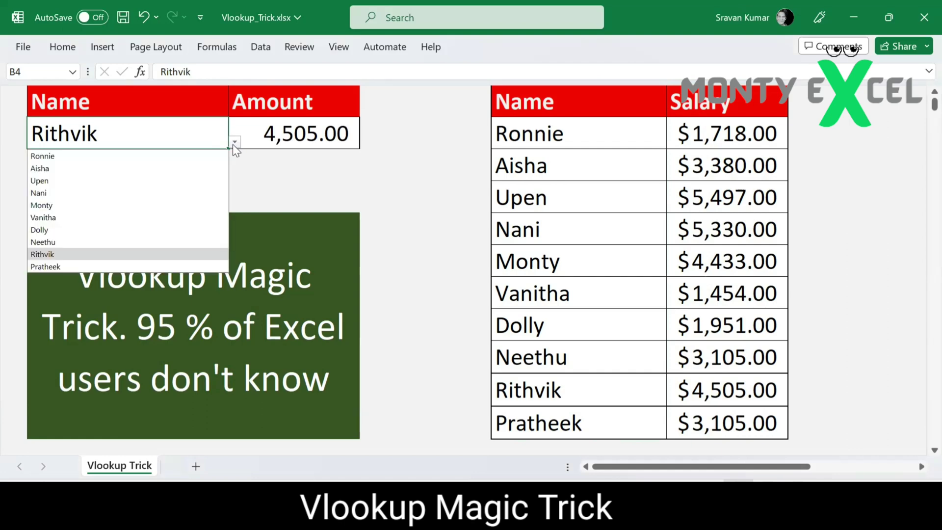
left_click(149, 179)
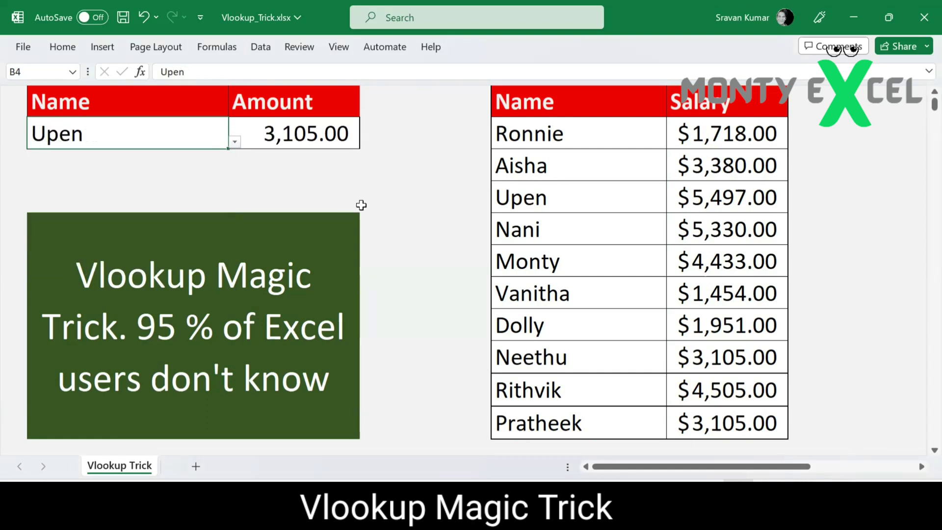
left_click(543, 110)
key("ctrl+shift+Right")
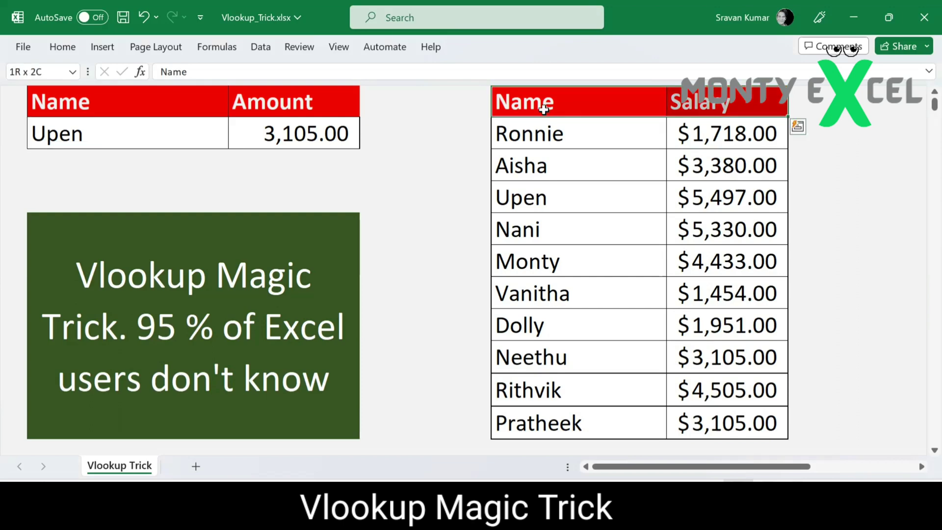
key("ctrl+shift+Down")
key("ctrl+c")
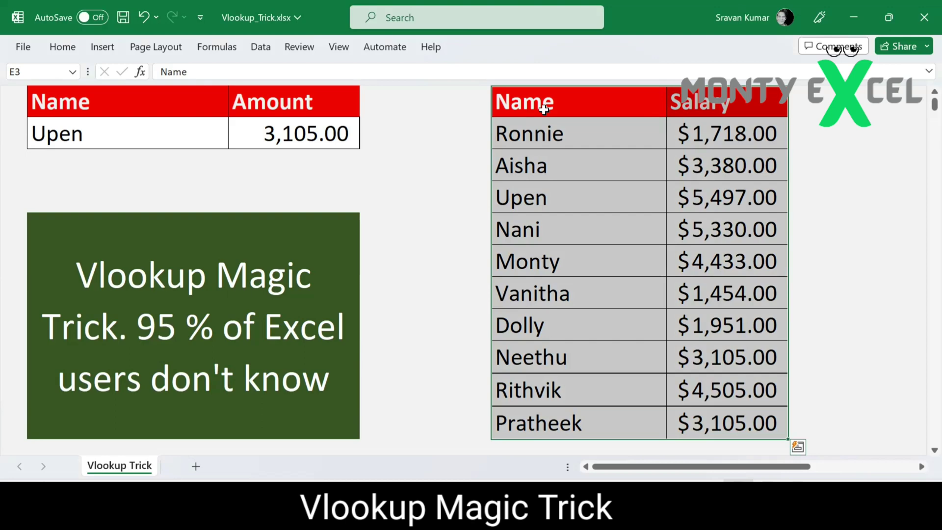
key("Delete")
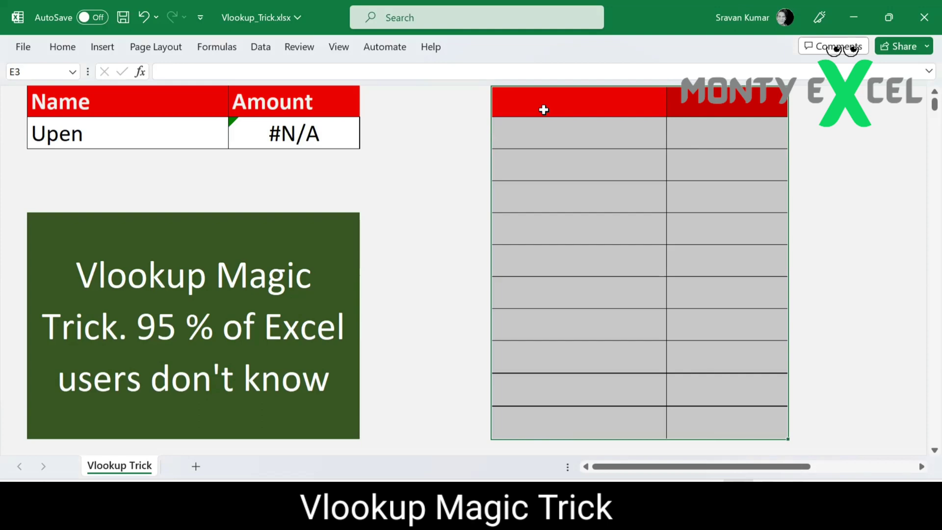
key("ctrl+v")
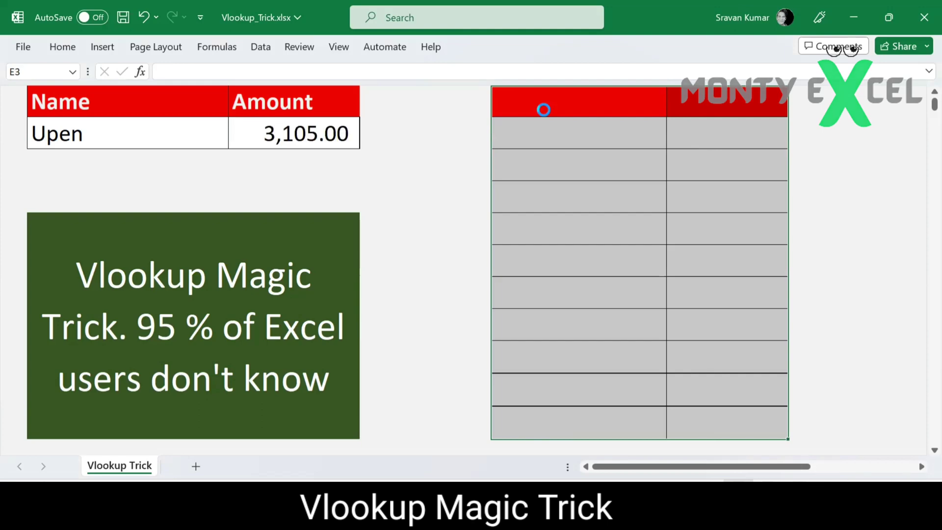
Expand the formula bar and compare the Amount formula against B4 and Upen's $5,497.00 salary.
left_click(430, 172)
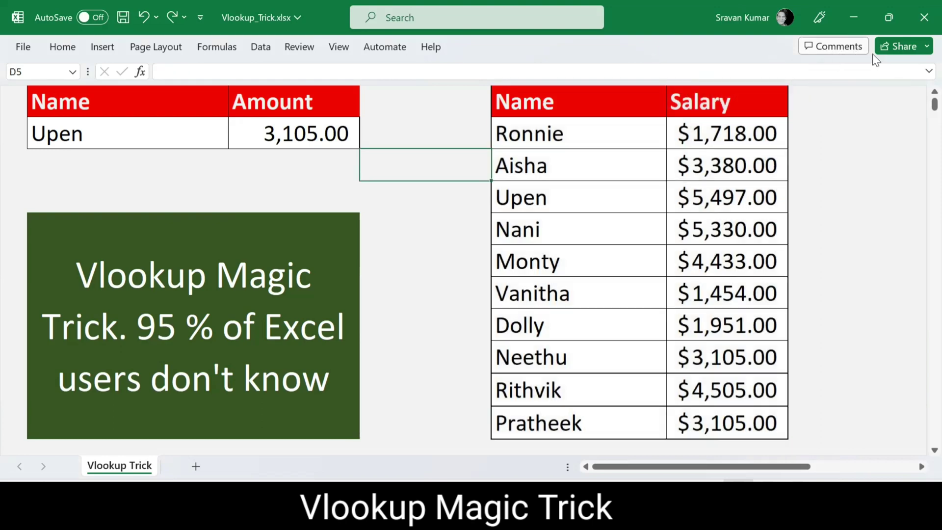
left_click(921, 73)
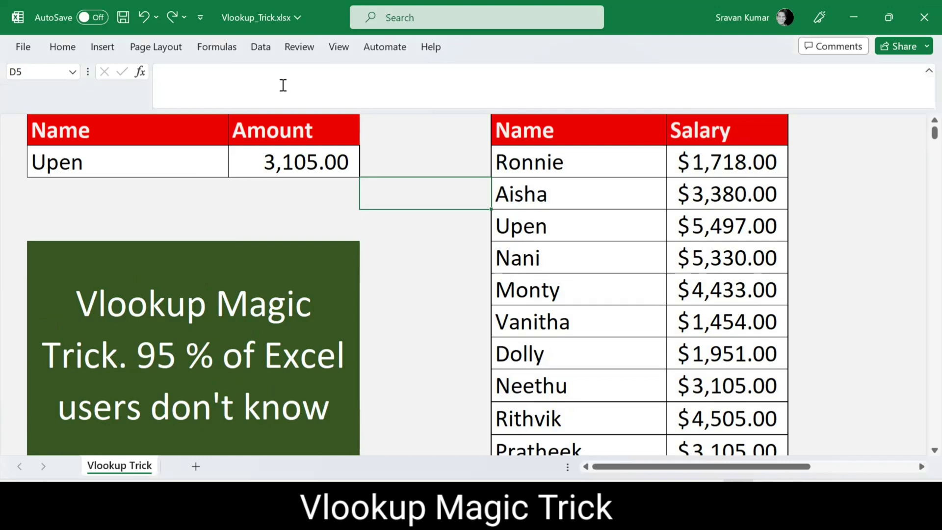
left_click(313, 164)
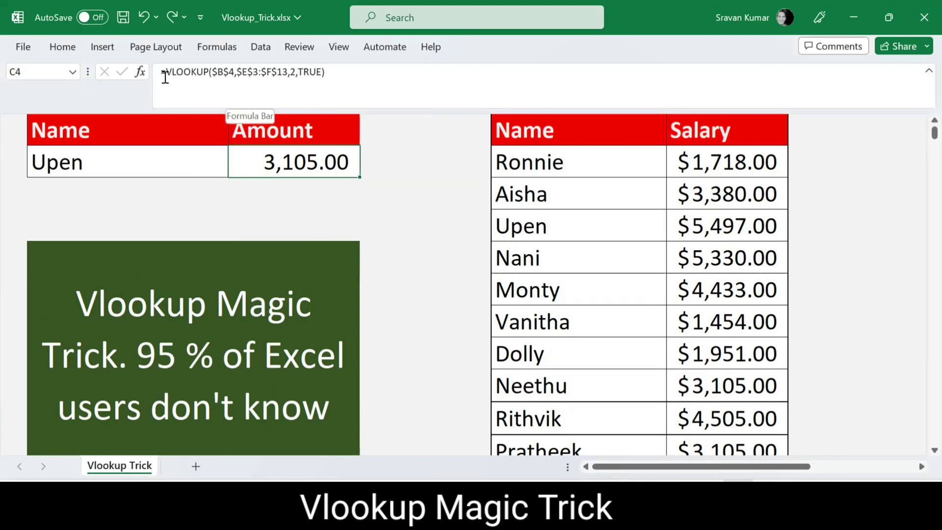
left_click(128, 165)
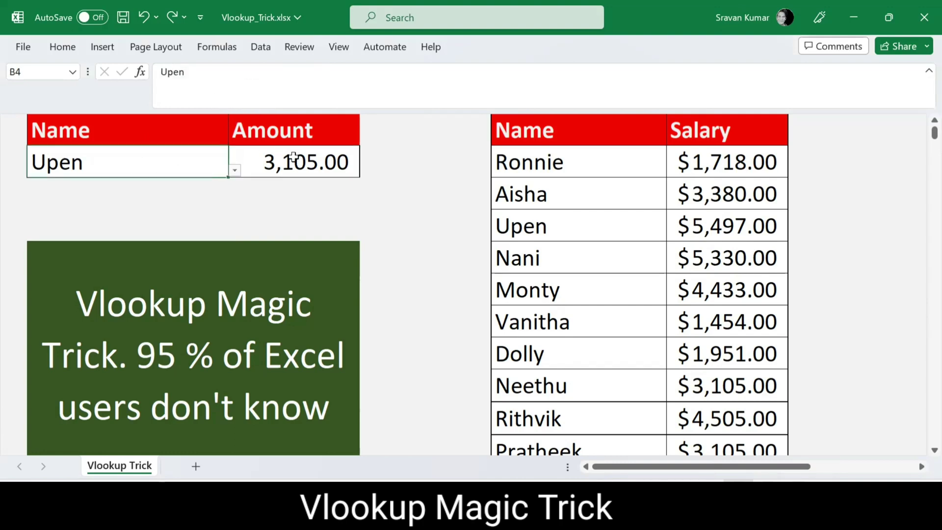
left_click(291, 157)
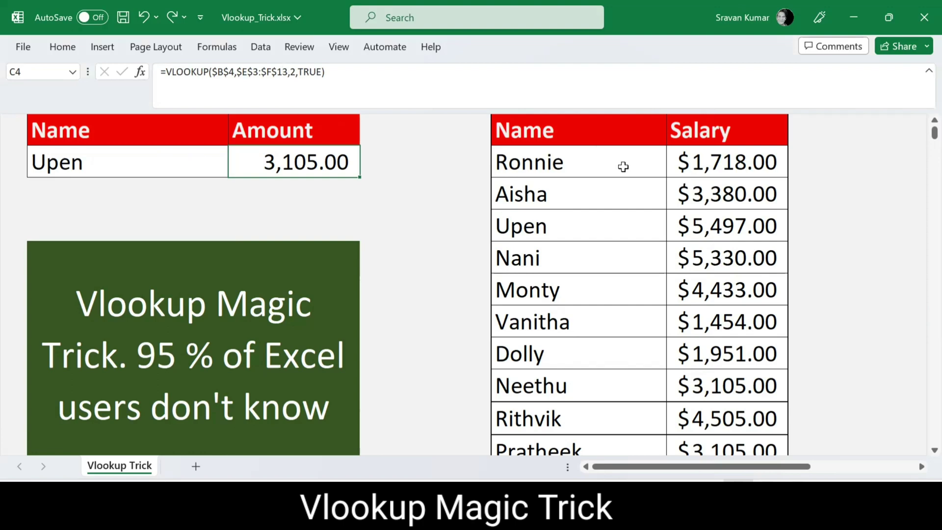
left_click(590, 227)
left_click(707, 228)
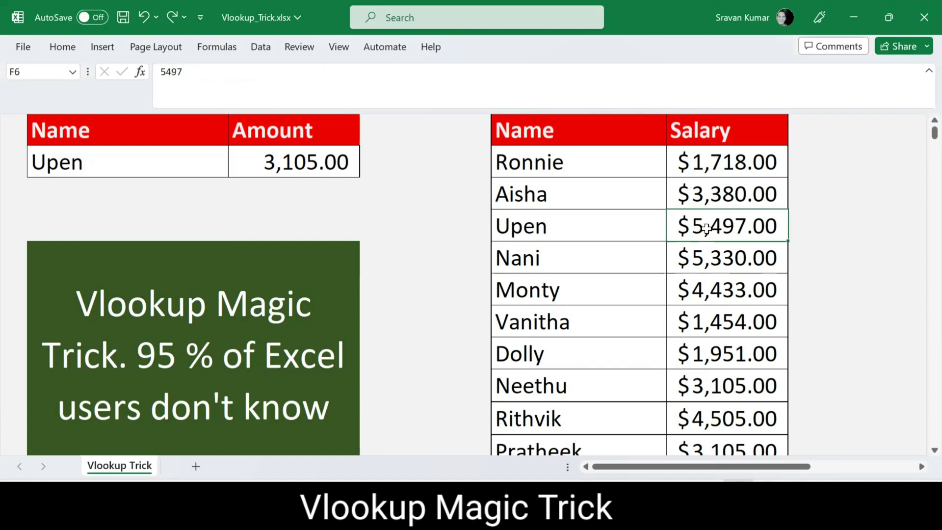
left_click(309, 164)
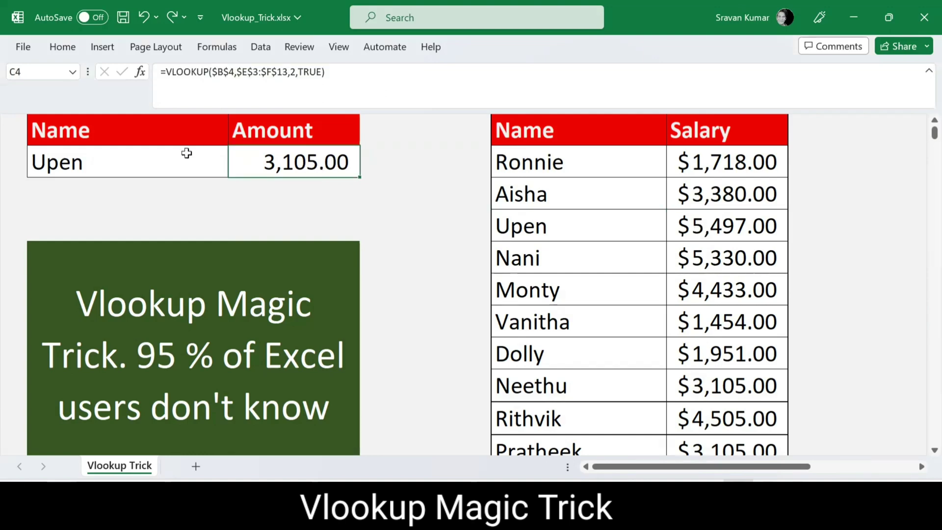
Choose Dolly from B4's dropdown list and highlight table rows E3:F8.
left_click(183, 152)
left_click(235, 171)
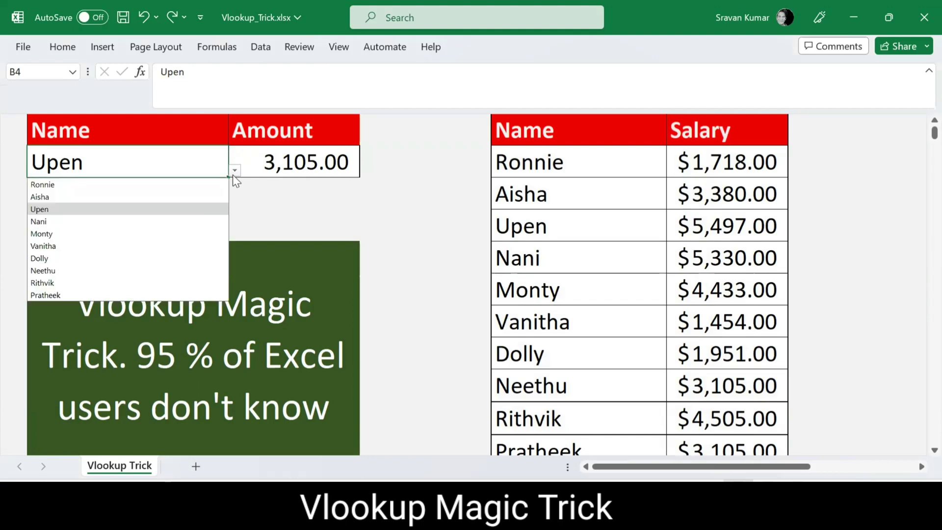
left_click(162, 257)
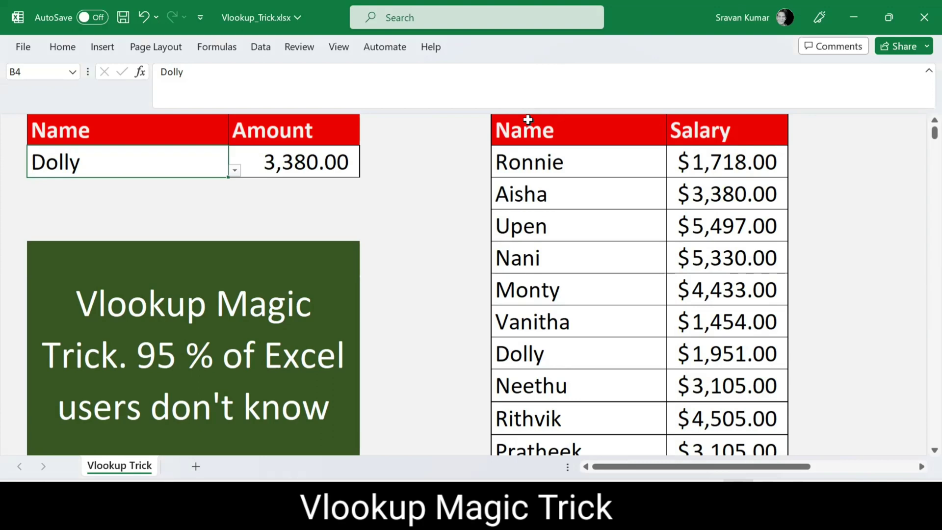
left_click_drag(527, 119, 701, 292)
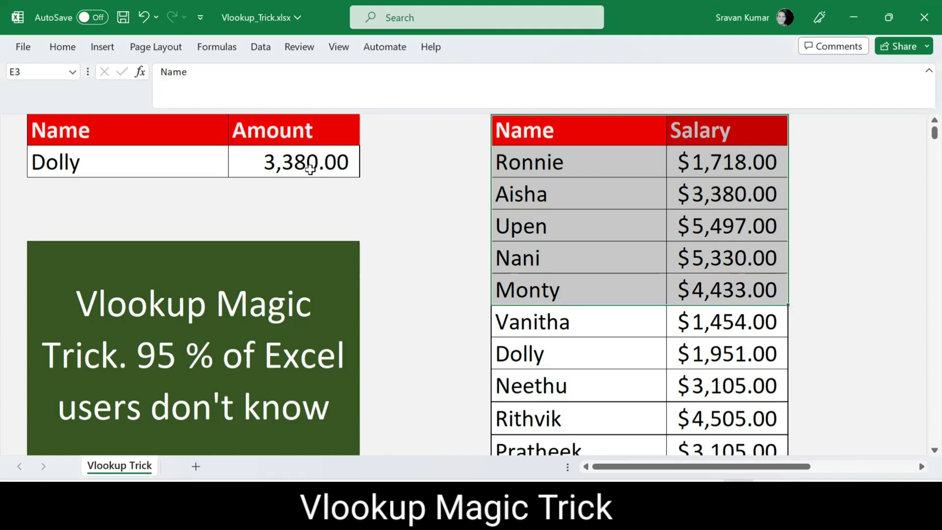
left_click(520, 225)
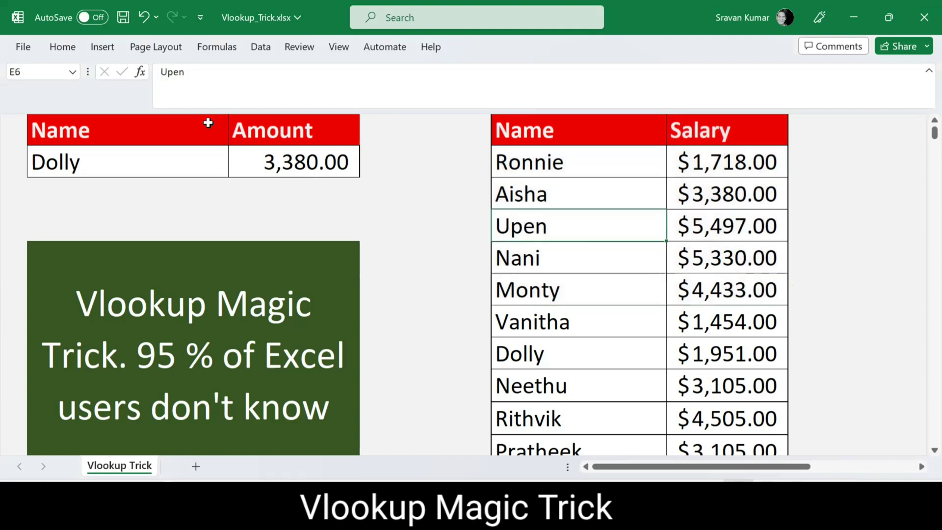
left_click(296, 163)
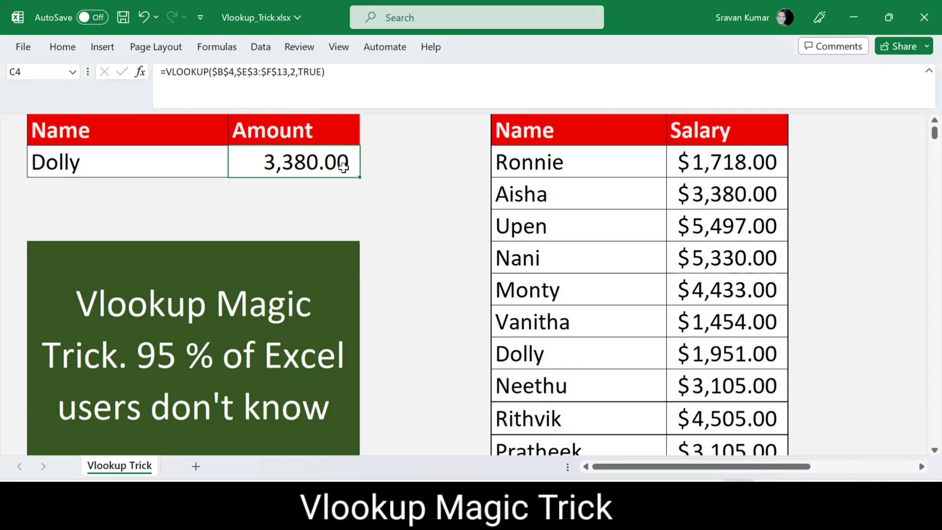
Convert the $E$3:$F$13 reference in the Amount formula into an array constant with F9.
left_click(241, 72)
left_click_drag(242, 72, 287, 74)
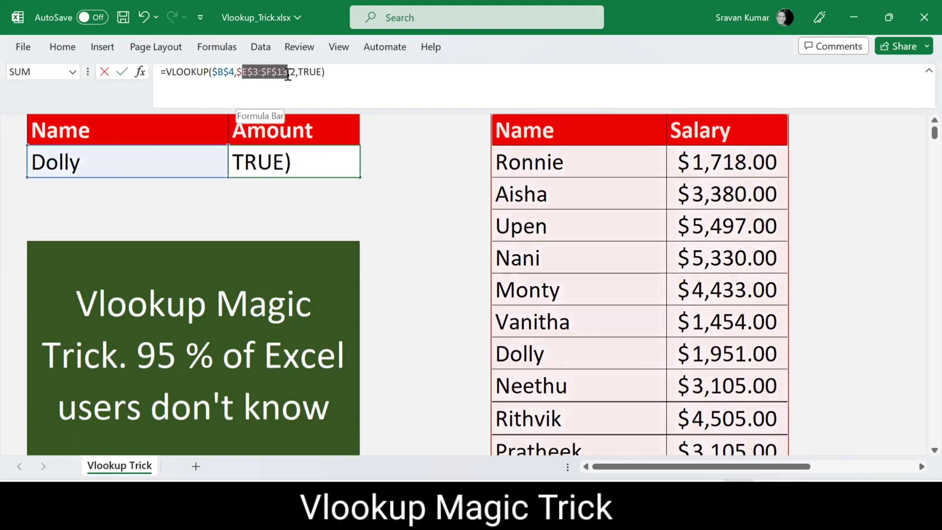
left_click(248, 71)
left_click_drag(237, 72, 288, 74)
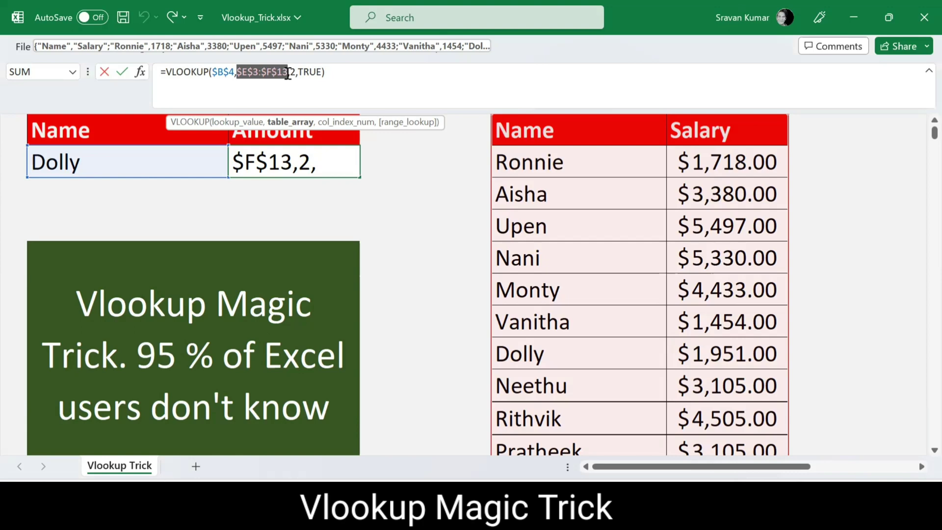
key("F9")
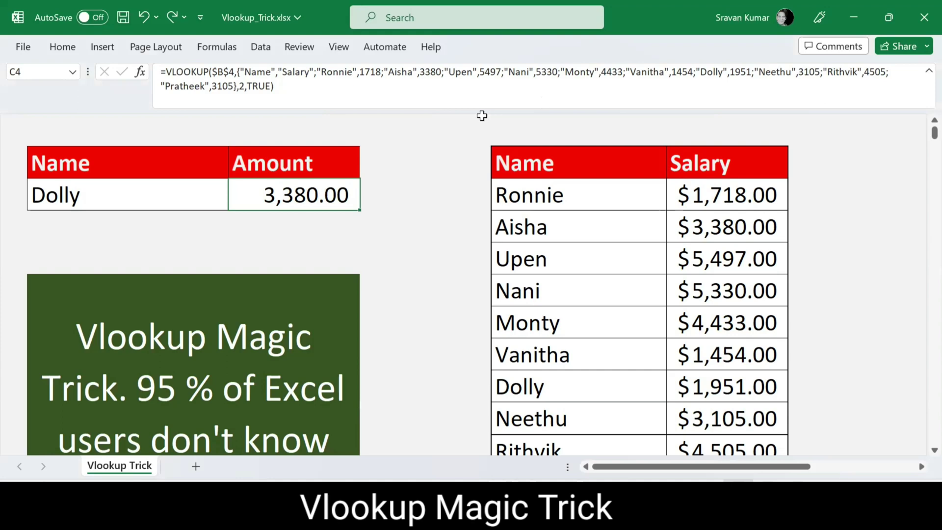
Select the whole Name/Salary table from E3, delete its contents, then return to B4.
left_click(527, 162)
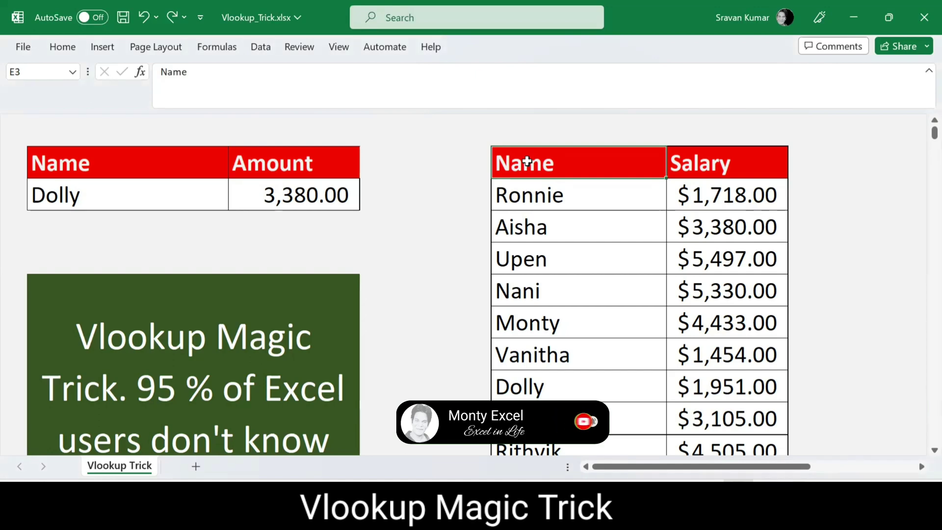
key("ctrl+shift+Right")
key("ctrl+shift+Down")
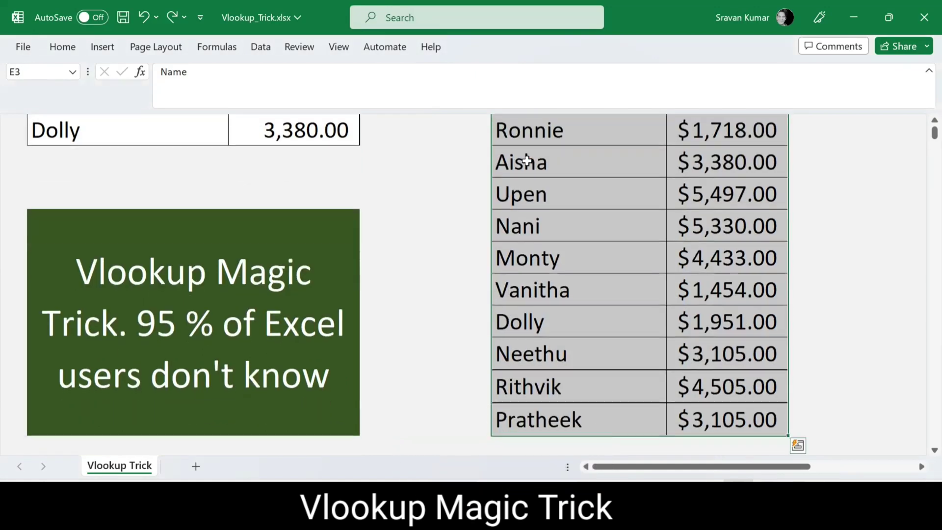
key("Delete")
key("ctrl+Home")
key("Down")
key("Down")
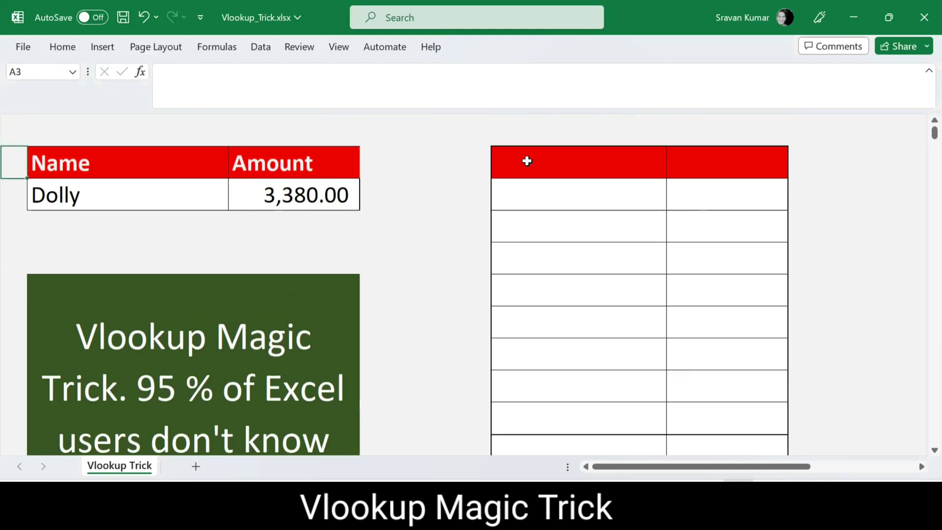